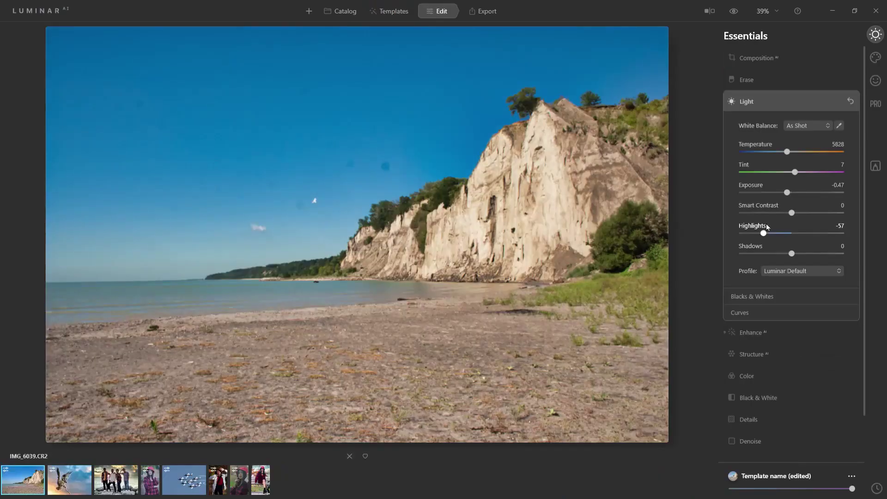
# - Set Golden Hour to 7 and Foliage Enhancer to 16 in the Landscape adjustments
pyautogui.click(776, 102)
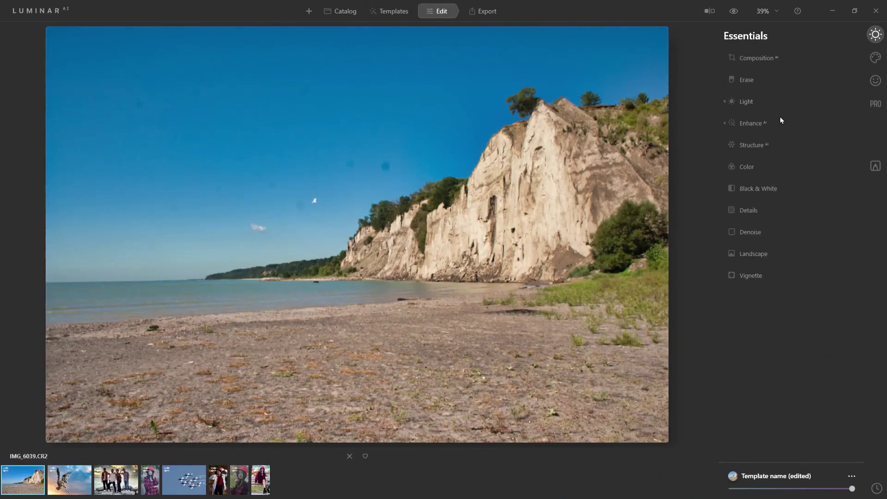
pyautogui.click(775, 253)
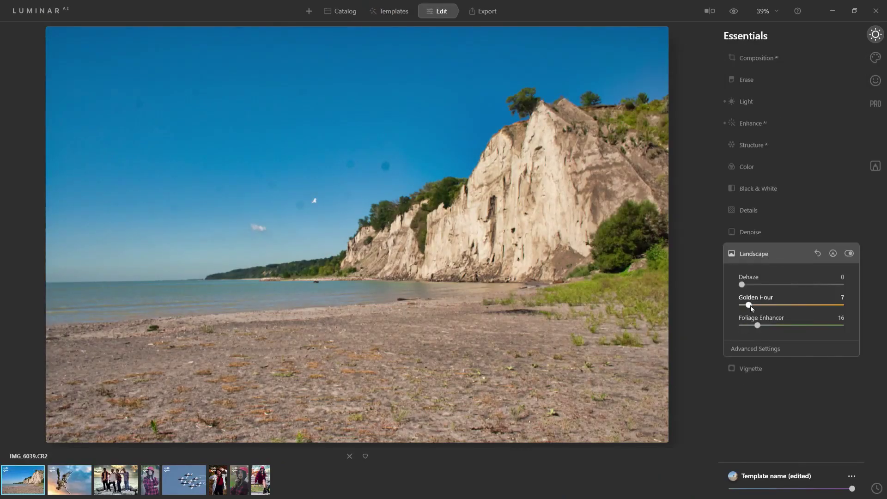
pyautogui.click(830, 214)
pyautogui.click(830, 215)
# - Replace the photo's sky with the Dramatic Sunset 5 preset
pyautogui.click(876, 58)
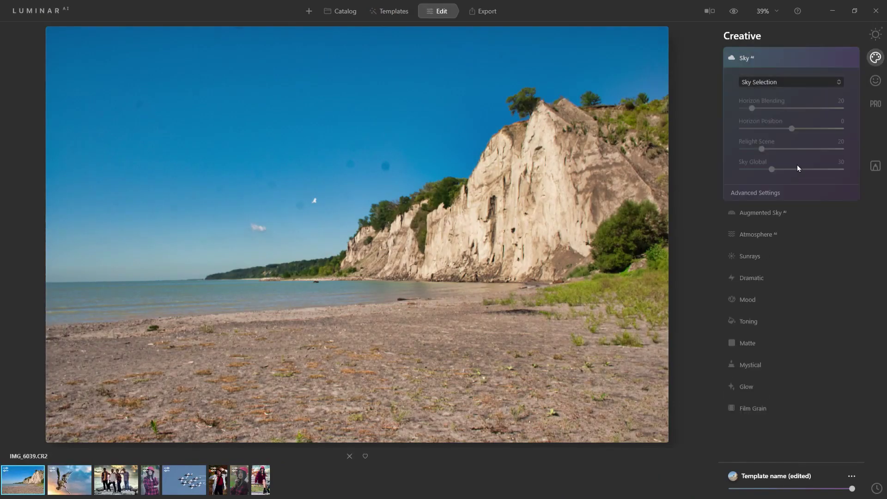
pyautogui.scroll(-2, 754, 86)
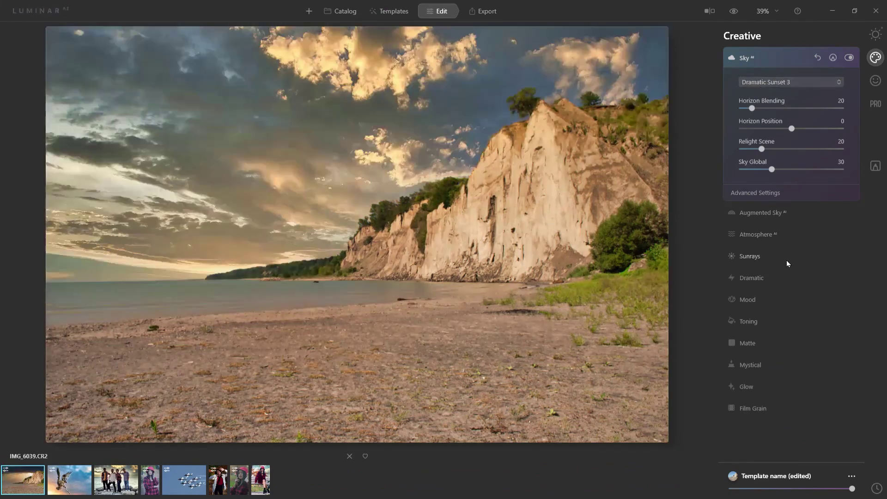
pyautogui.scroll(-2, 766, 86)
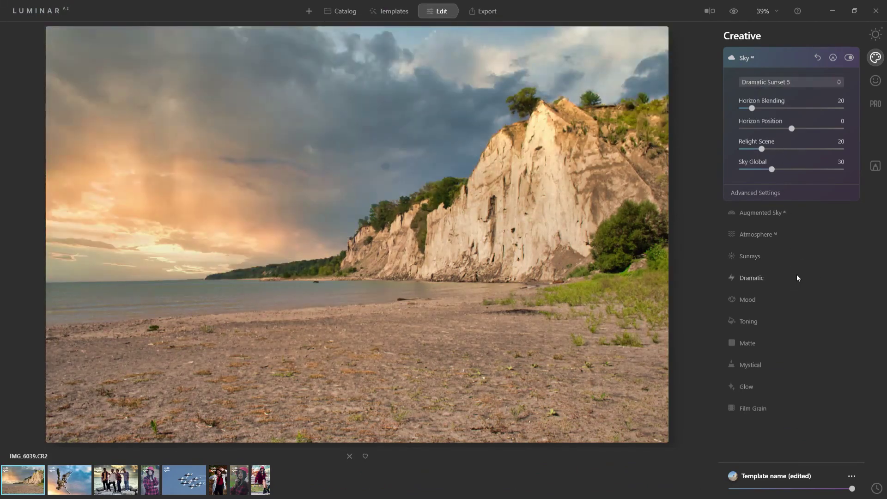
# - Set the replaced sky's Sky Temperature to -29 and Sky Defocus to 2
pyautogui.click(784, 191)
pyautogui.moveTo(791, 333); pyautogui.dragTo(777, 334)
pyautogui.moveTo(756, 267); pyautogui.dragTo(744, 267)
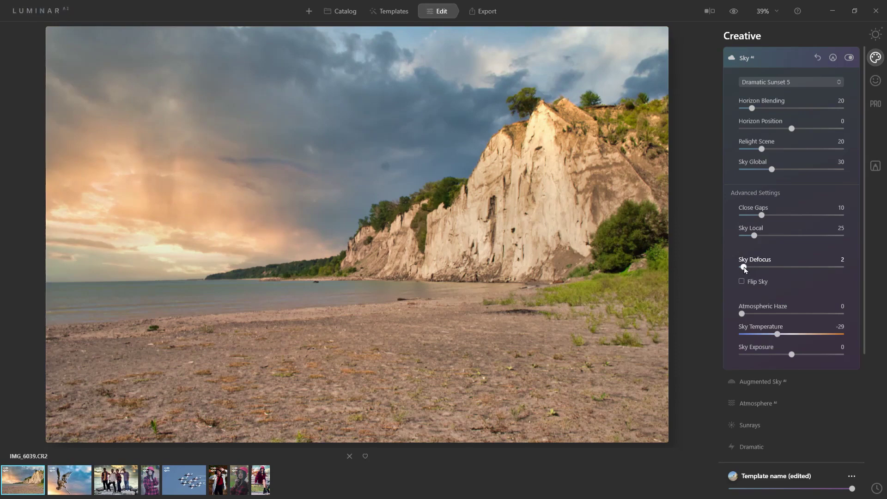
pyautogui.click(757, 59)
# - Add sunrays with the sun centre just above the sea horizon and an Amount of 3
pyautogui.click(750, 79)
pyautogui.click(752, 74)
pyautogui.click(755, 123)
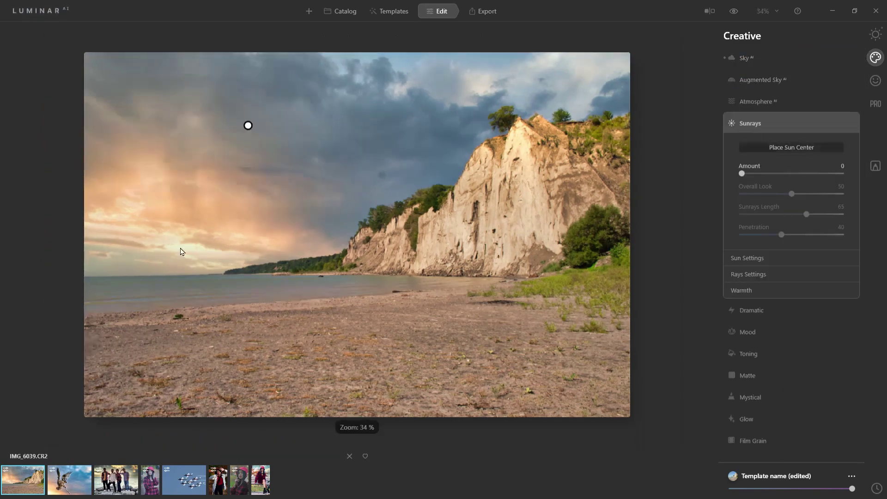
pyautogui.moveTo(742, 173); pyautogui.dragTo(746, 174)
# - Reduce the Sun Glow Amount and Sun Glow Radius of the sunrays
pyautogui.click(758, 258)
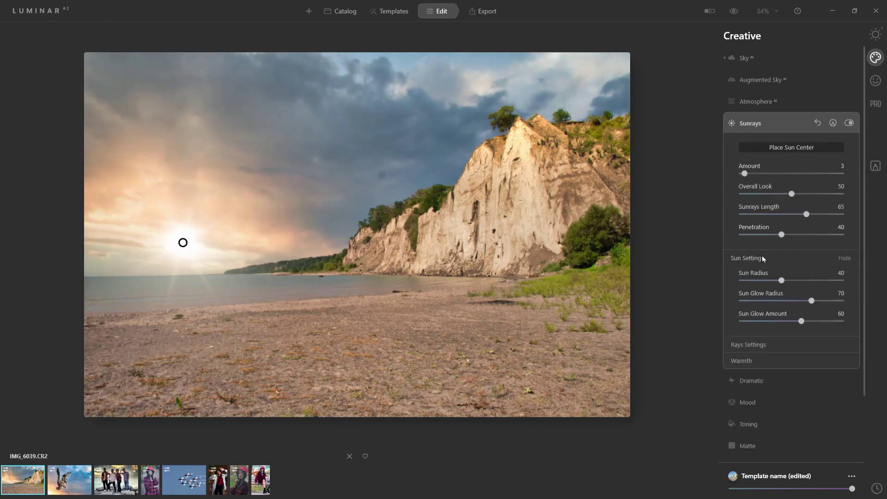
pyautogui.moveTo(801, 322); pyautogui.dragTo(761, 322)
pyautogui.moveTo(812, 301); pyautogui.dragTo(778, 281)
pyautogui.click(757, 344)
# - Apply the Dramatic, Mood and Mystical effects to the photo
pyautogui.click(747, 452)
pyautogui.click(748, 166)
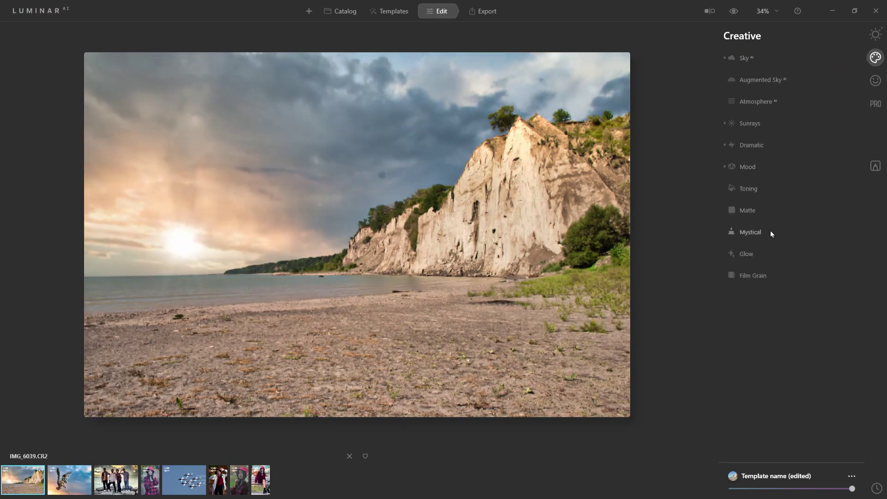
pyautogui.click(770, 231)
pyautogui.click(779, 263)
pyautogui.click(794, 235)
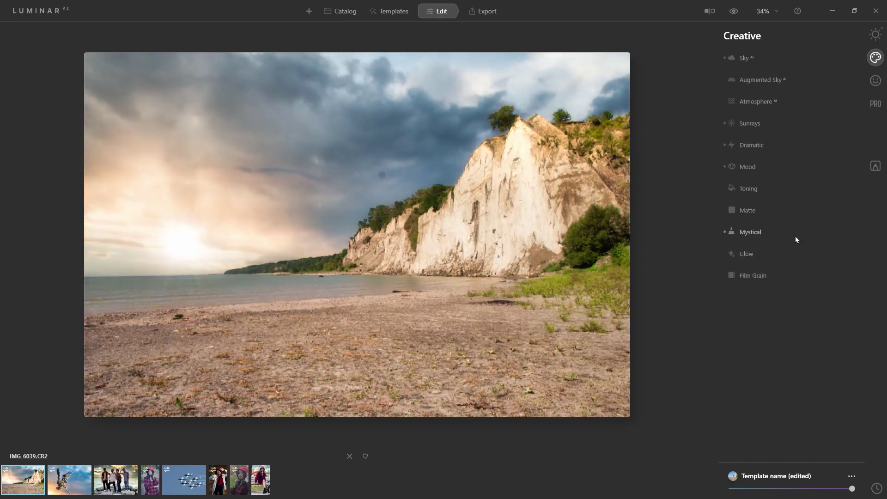
# - Add a slight Supercontrast boost and adjust the photo's Color Harmony
pyautogui.click(786, 254)
pyautogui.scroll(-5, 802, 235)
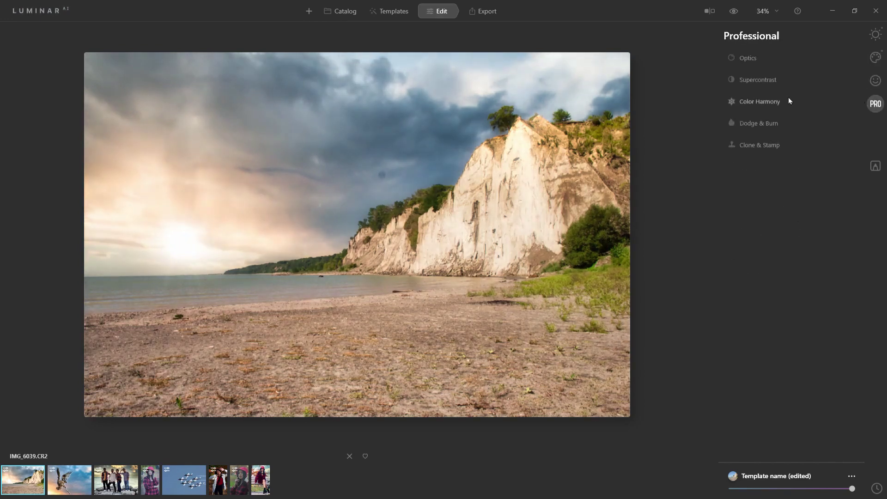
pyautogui.click(763, 80)
pyautogui.moveTo(742, 110); pyautogui.dragTo(755, 110)
pyautogui.click(760, 80)
pyautogui.click(761, 102)
pyautogui.moveTo(791, 153); pyautogui.dragTo(765, 153)
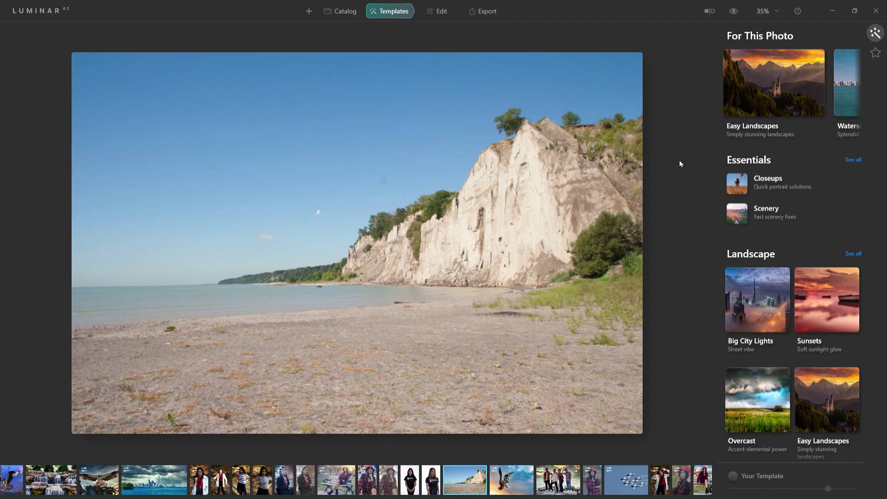
# - Apply the Clean Light template from the Easy Landscapes collection to the unedited cliff photo
pyautogui.click(763, 105)
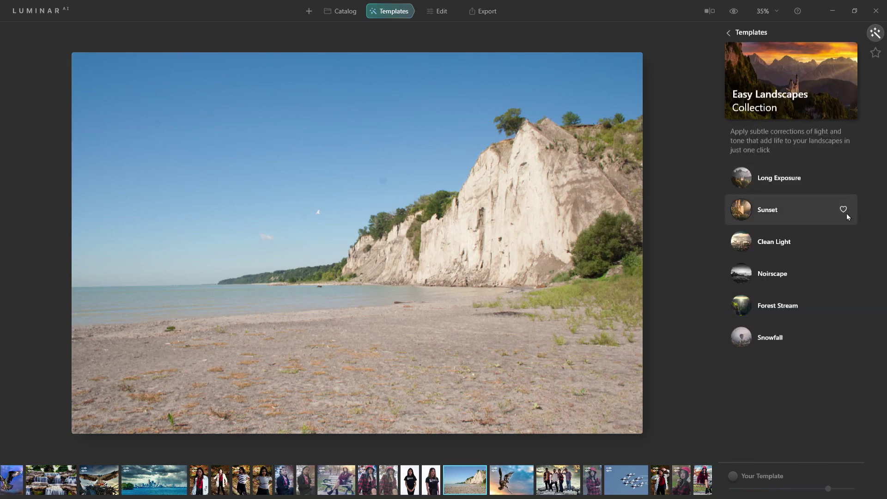
pyautogui.click(751, 33)
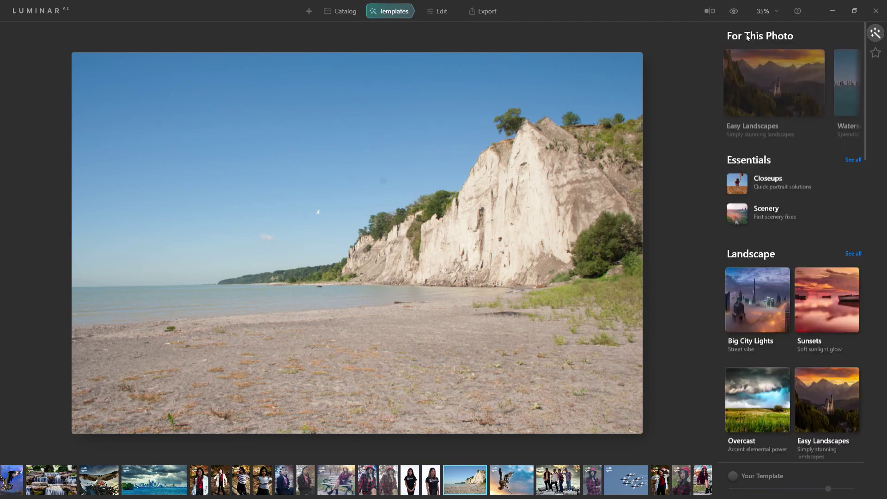
pyautogui.click(853, 252)
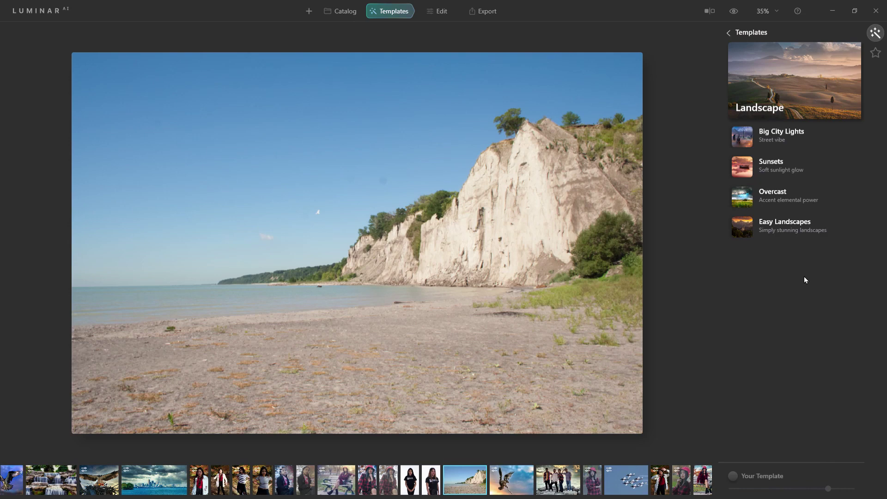
pyautogui.click(796, 231)
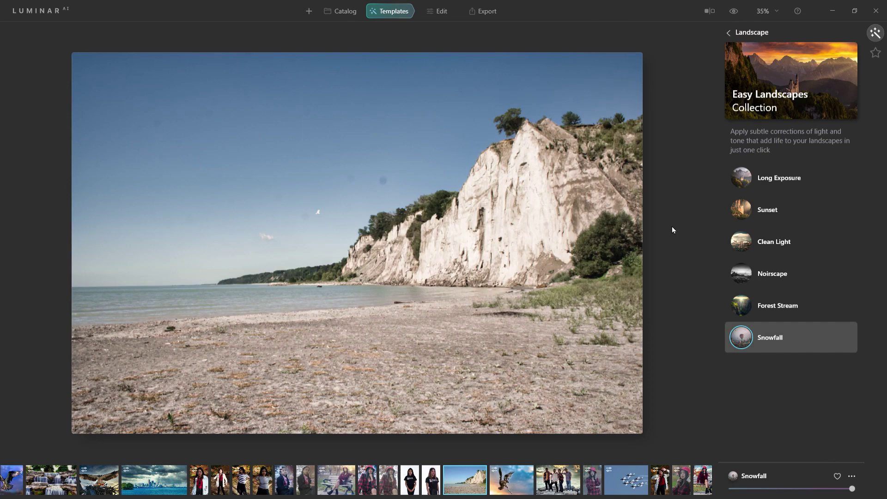
pyautogui.click(786, 243)
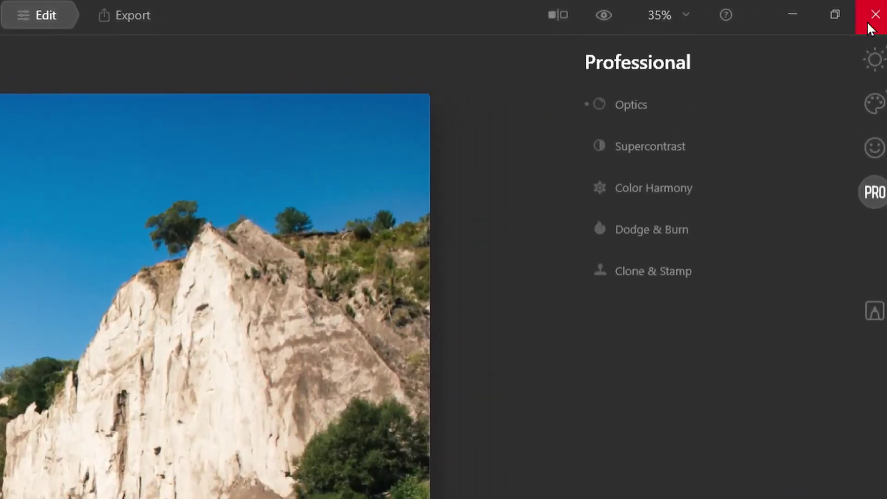
# - Review the tools in the Essentials, Creative, Portrait and Professional groups
pyautogui.click(877, 65)
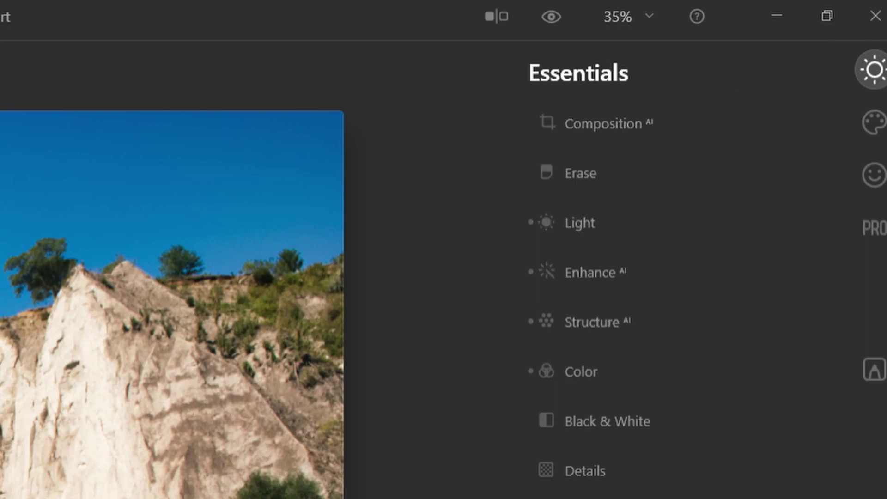
pyautogui.click(874, 124)
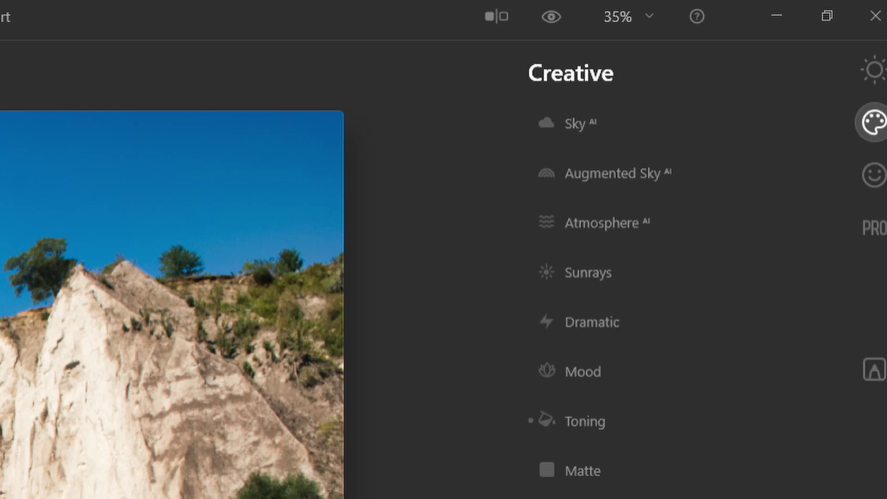
pyautogui.click(883, 186)
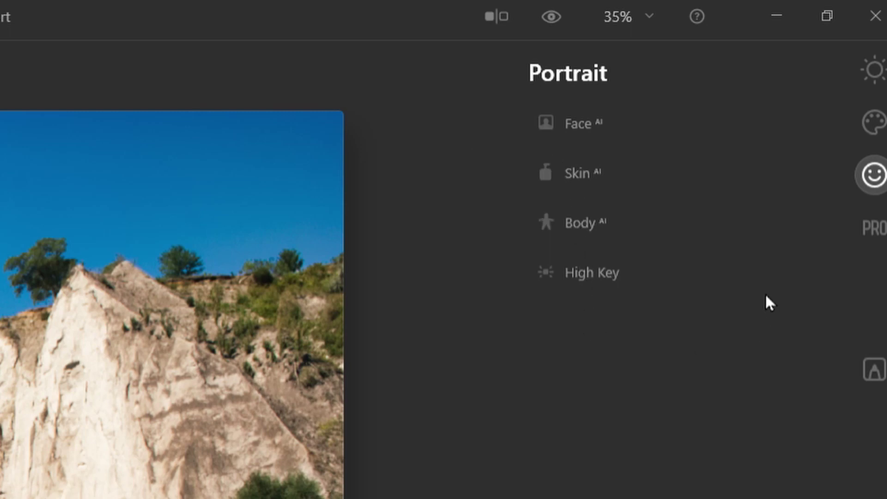
pyautogui.click(875, 231)
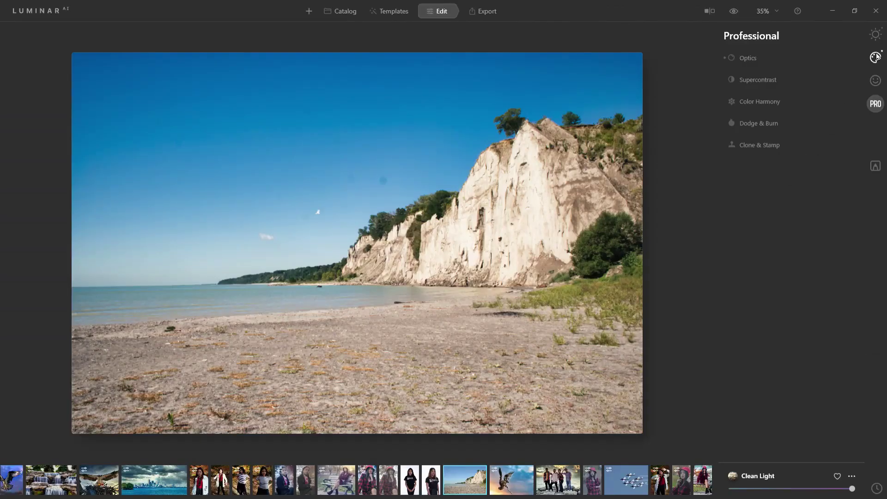
pyautogui.click(874, 121)
# - Compare the photo with and without the template's Enhance AI adjustment
pyautogui.click(875, 34)
pyautogui.click(762, 122)
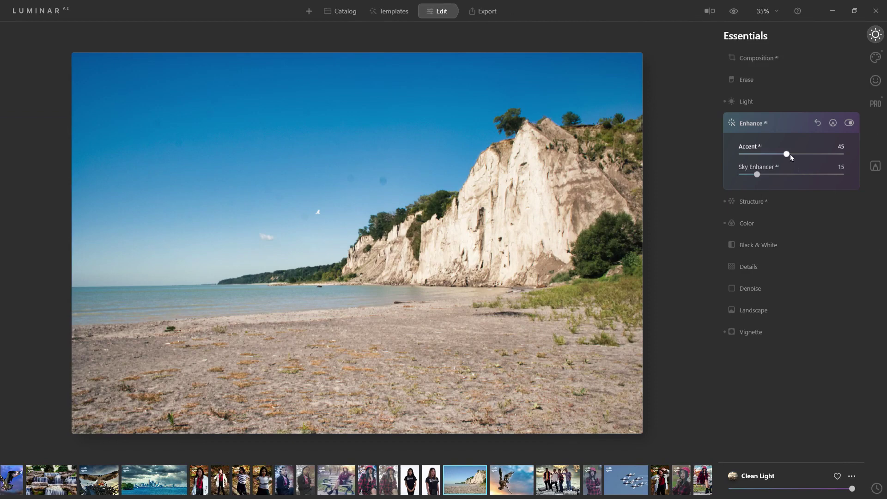
pyautogui.click(849, 123)
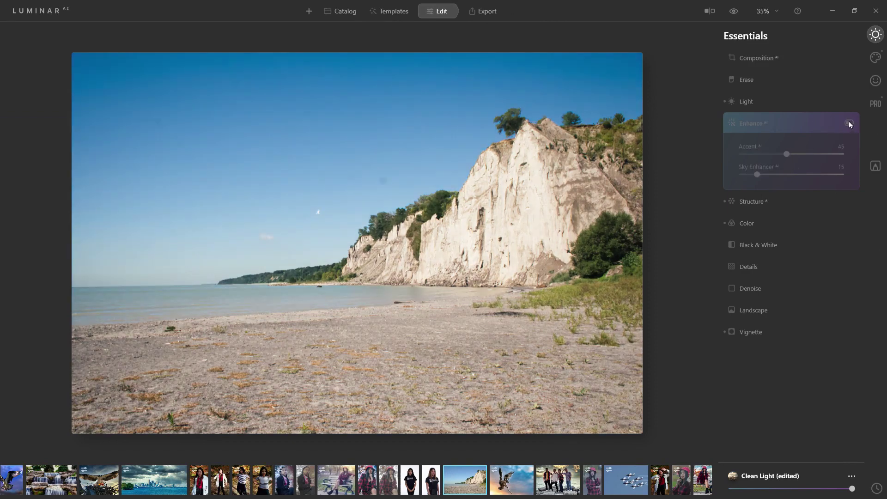
pyautogui.click(849, 123)
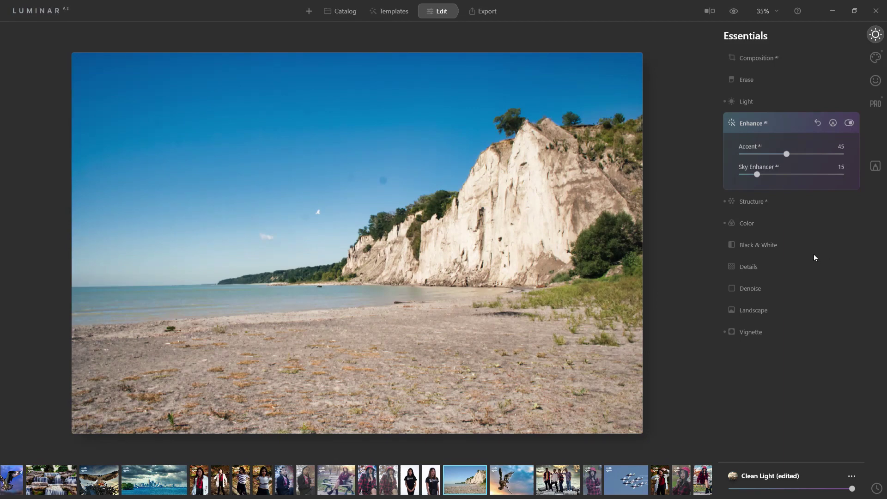
# - Try the Enhance AI Accent at 99, and set Sky Enhancer to 17 and Accent to 45
pyautogui.moveTo(788, 154); pyautogui.dragTo(838, 155)
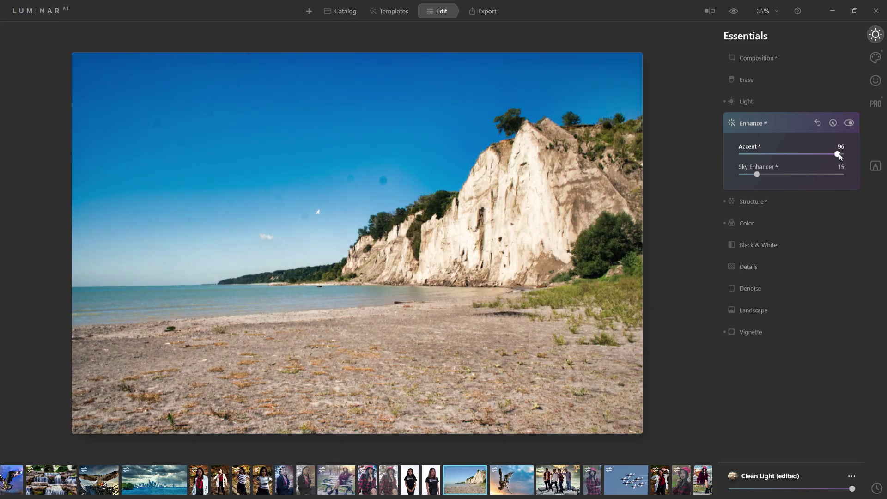
pyautogui.moveTo(839, 156)
pyautogui.mouseDown()
pyautogui.moveTo(786, 153)
pyautogui.moveTo(840, 154)
pyautogui.mouseUp()
pyautogui.moveTo(758, 174)
pyautogui.mouseDown()
pyautogui.moveTo(823, 175)
pyautogui.moveTo(760, 175)
pyautogui.mouseUp()
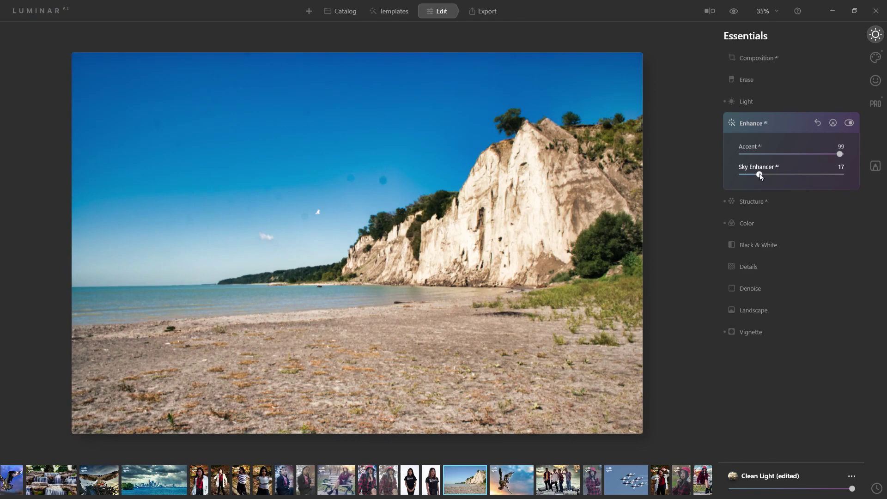
pyautogui.moveTo(840, 155); pyautogui.dragTo(784, 156)
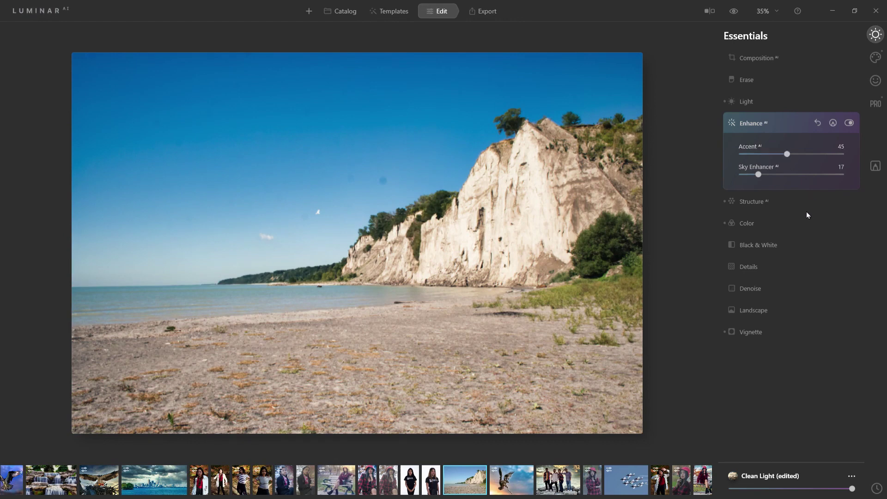
# - Increase the Structure AI effect on the photo
pyautogui.click(762, 200)
pyautogui.moveTo(796, 176)
pyautogui.mouseDown()
pyautogui.moveTo(853, 180)
pyautogui.moveTo(737, 179)
pyautogui.moveTo(833, 178)
pyautogui.moveTo(797, 178)
pyautogui.mouseUp()
pyautogui.moveTo(746, 196); pyautogui.dragTo(791, 219)
# - Raise the photo's Vibrance slightly in the Color adjustments
pyautogui.click(771, 222)
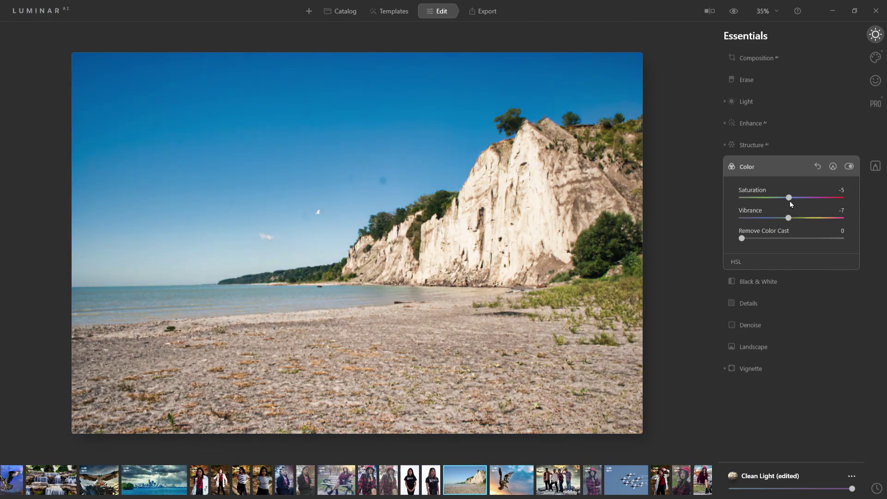
pyautogui.moveTo(789, 218); pyautogui.dragTo(794, 217)
pyautogui.click(795, 169)
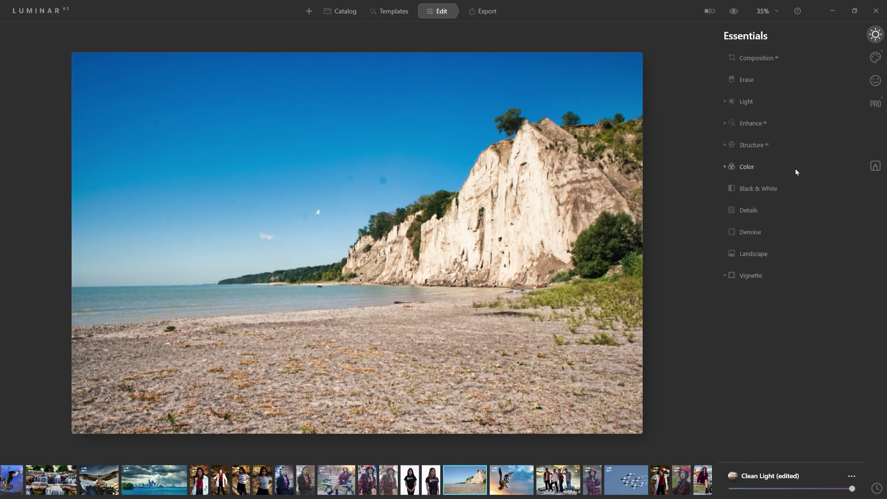
# - Try Sky AI replacements from Blue Sky 1 through Dramatic Sunset 2 and keep a blue sky with wispy white clouds
pyautogui.click(875, 58)
pyautogui.click(748, 58)
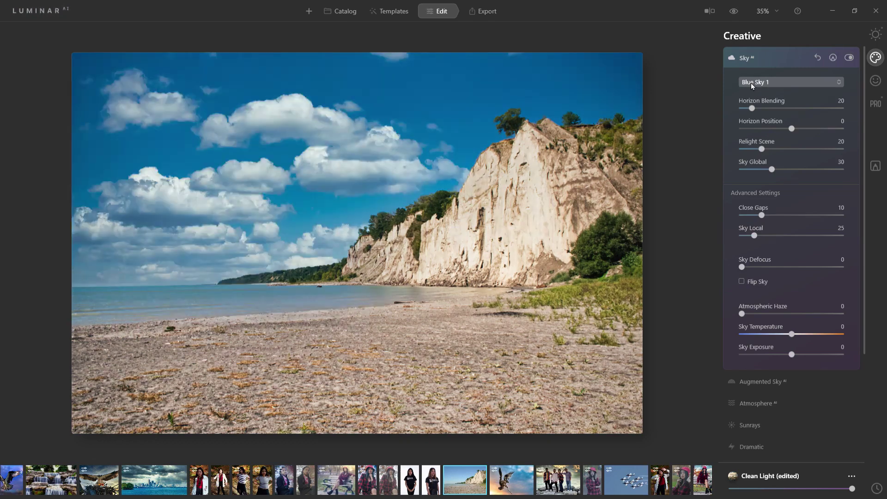
pyautogui.press('Down')
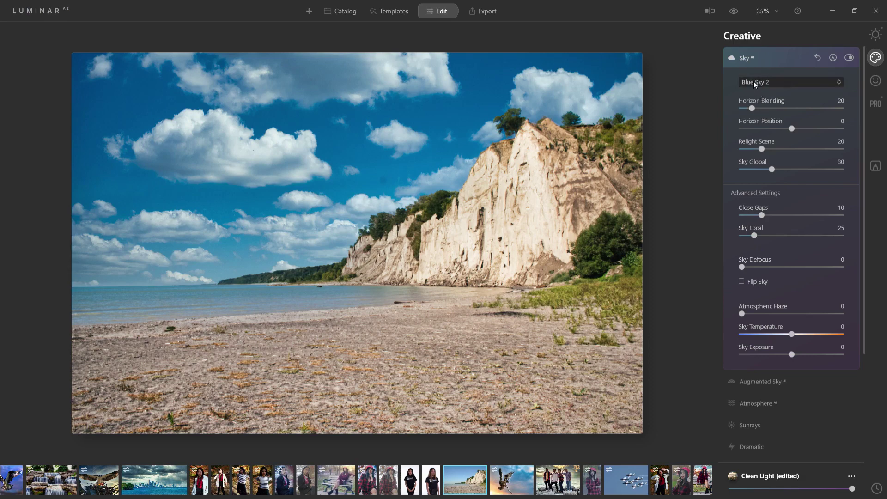
pyautogui.press('Down')
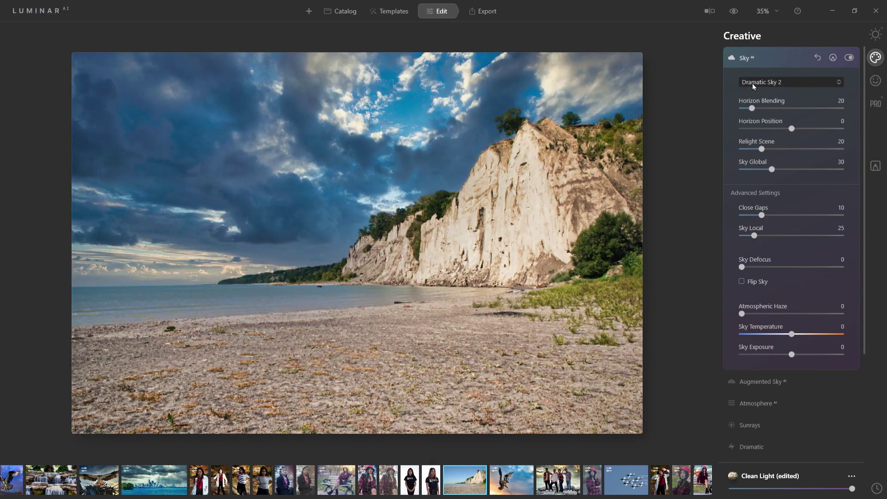
pyautogui.press('Down')
pyautogui.press('Down')
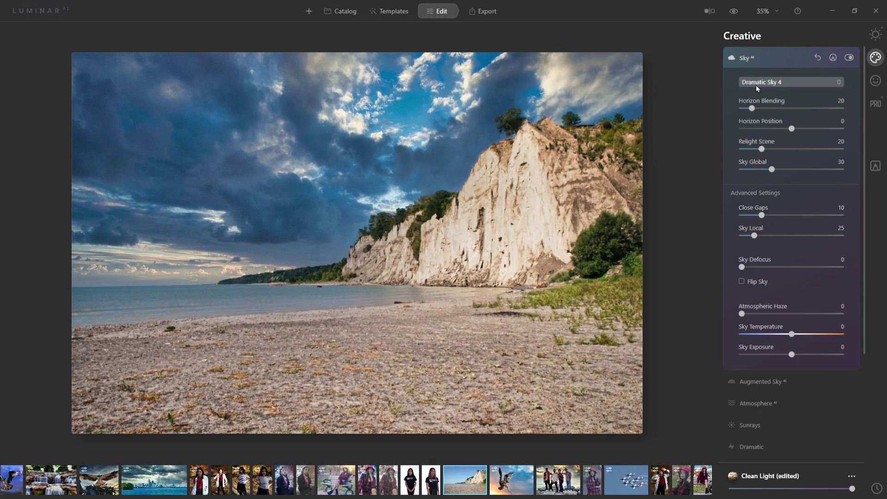
pyautogui.press('Down')
pyautogui.press('Down')
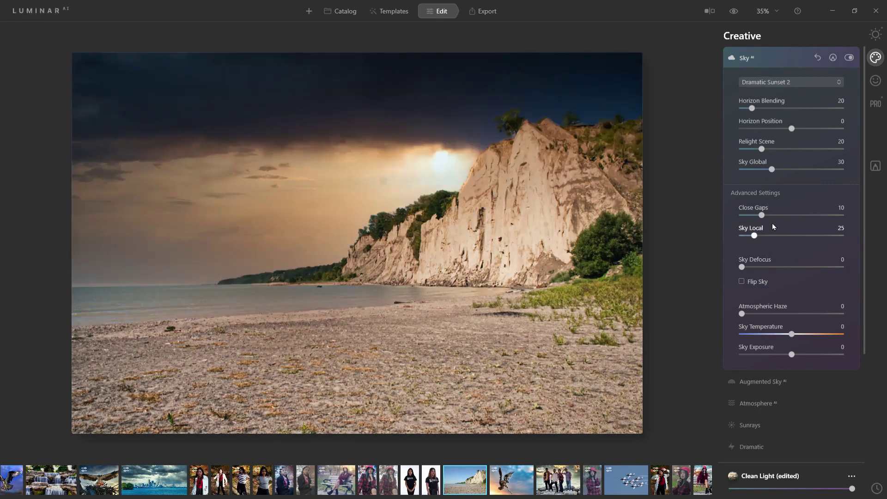
pyautogui.click(766, 57)
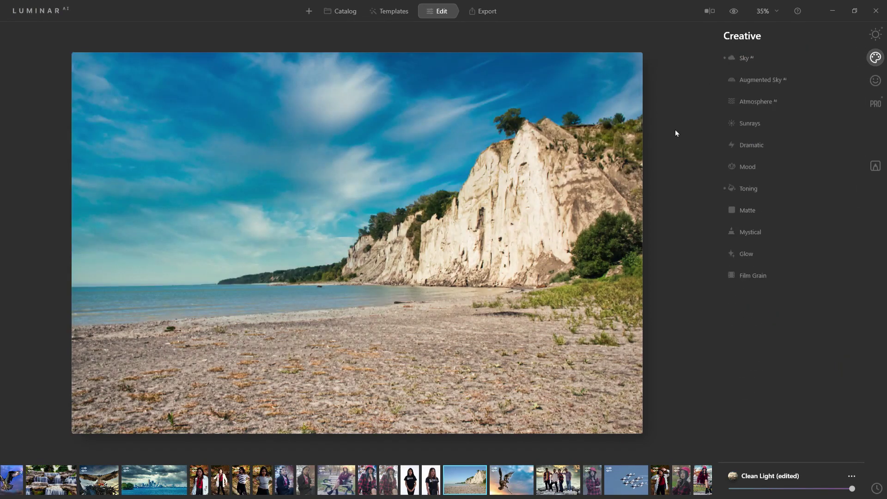
# - Try Augmented Sky AI objects on the beach cliff photo, including Giraffe 1, Moon 1, Mountains 1 and Plane 2
pyautogui.click(766, 58)
pyautogui.click(766, 58)
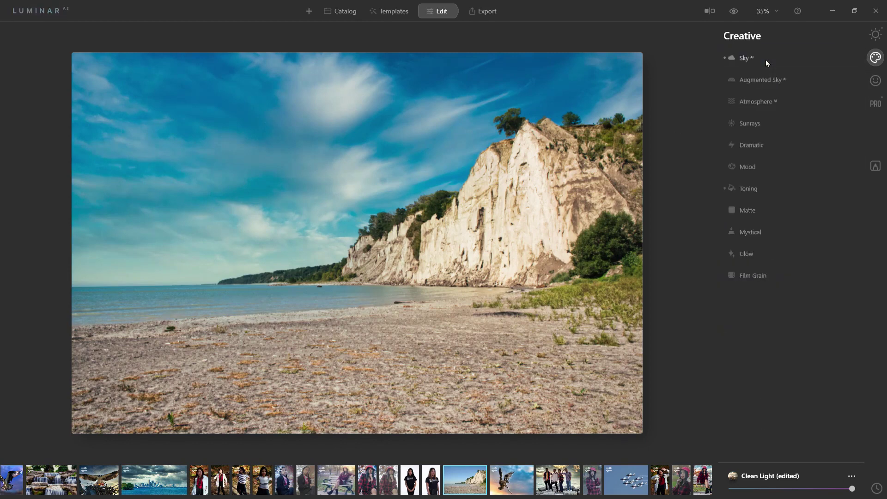
pyautogui.click(751, 81)
pyautogui.scroll(-7, 771, 108)
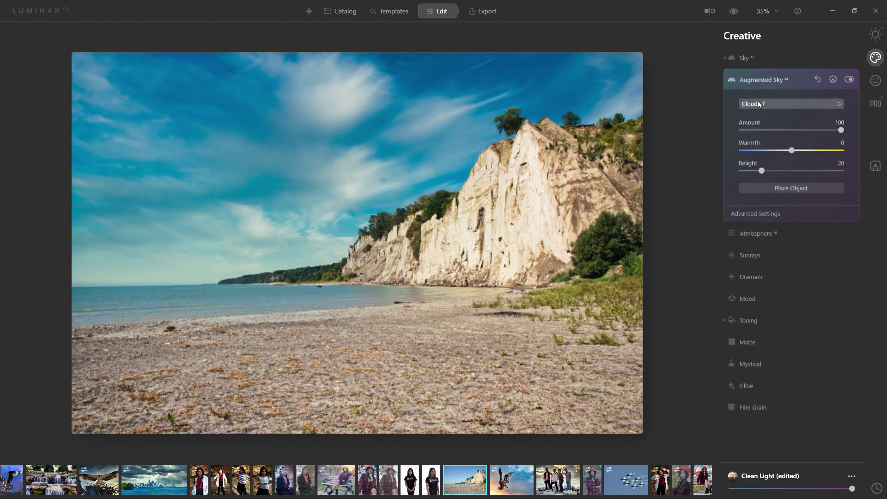
pyautogui.scroll(-3, 758, 103)
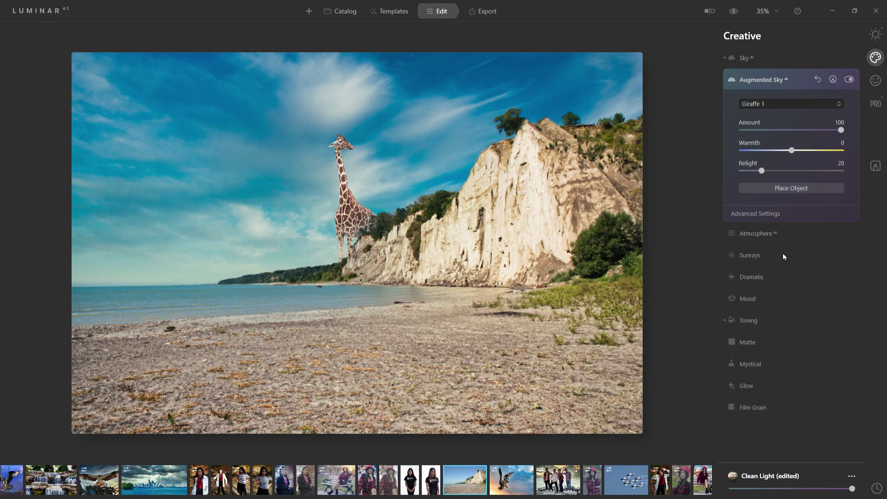
pyautogui.press('Down')
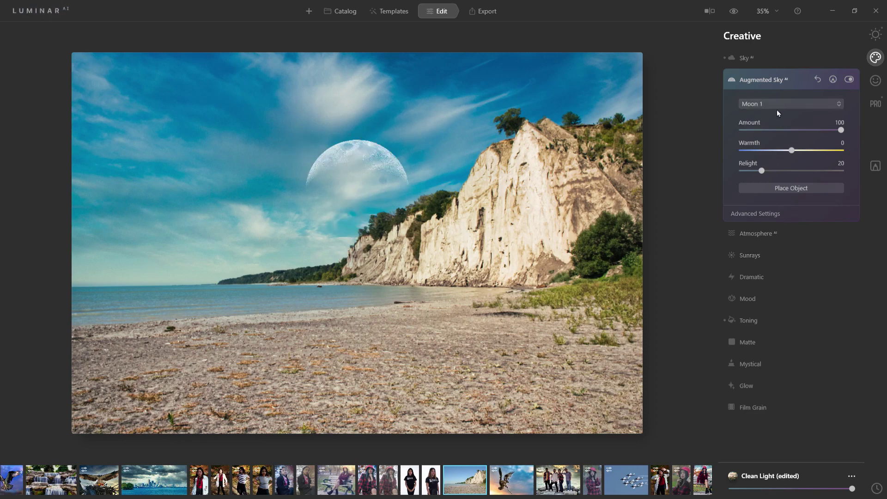
pyautogui.press('Down')
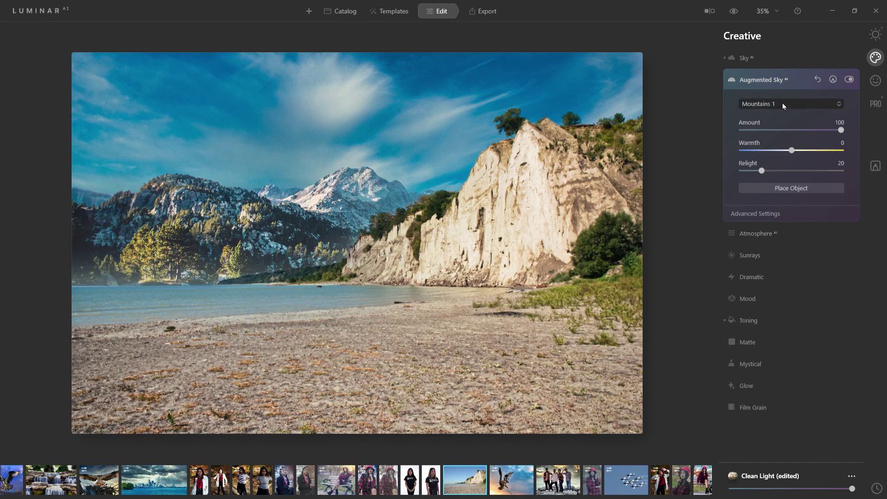
pyautogui.press('Down')
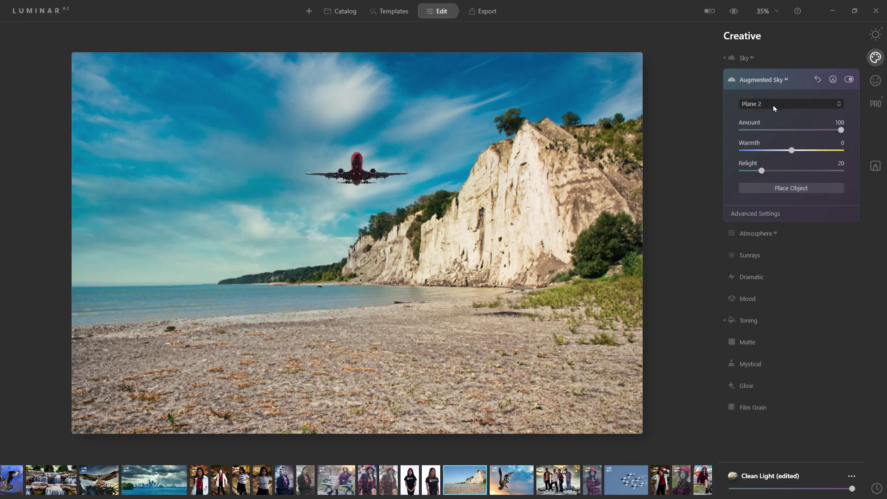
pyautogui.press('Down')
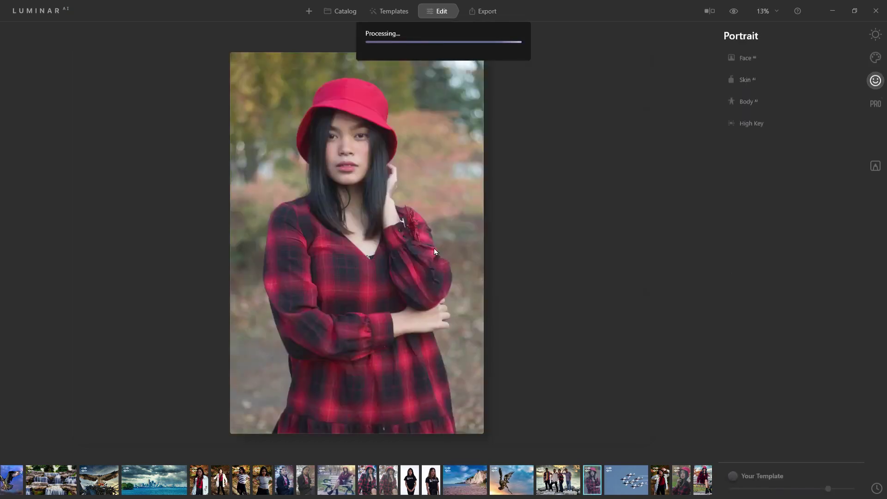
# - On the red-hat portrait, try Face Light at 100 and set it to 25, then try Slim Face and return it to 0
pyautogui.click(386, 202)
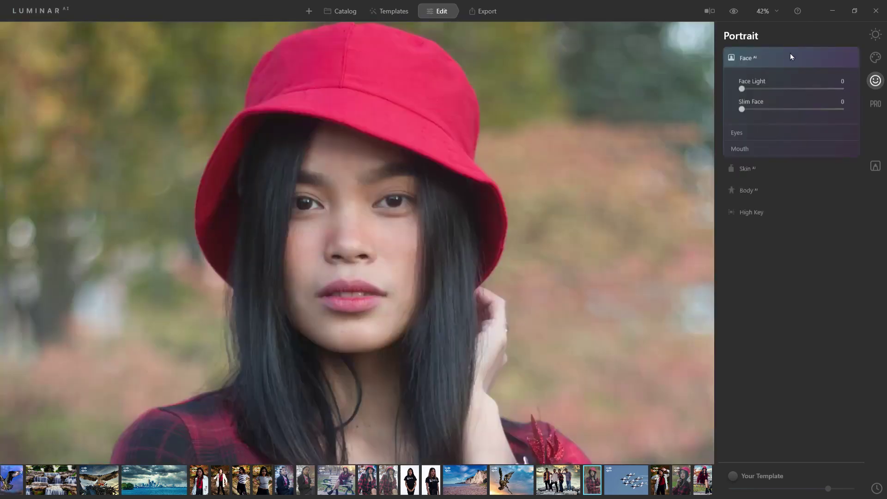
pyautogui.click(776, 56)
pyautogui.click(776, 56)
pyautogui.moveTo(741, 88); pyautogui.dragTo(808, 91)
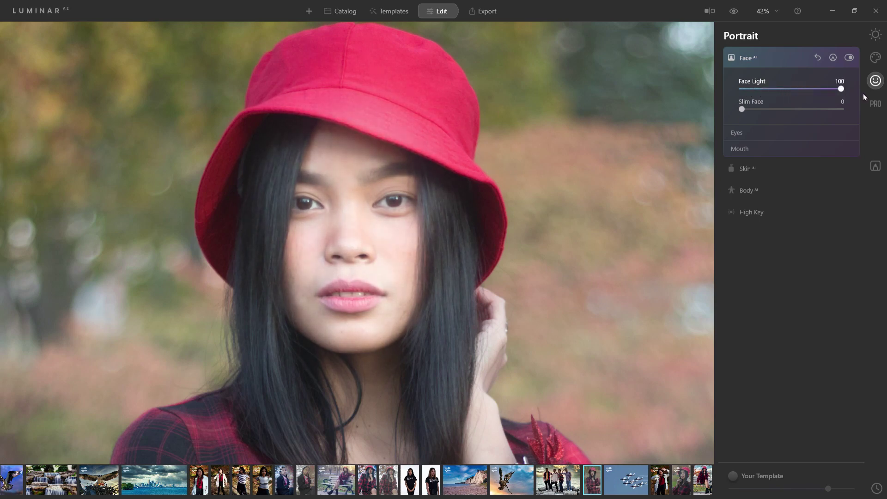
pyautogui.moveTo(841, 89); pyautogui.dragTo(767, 94)
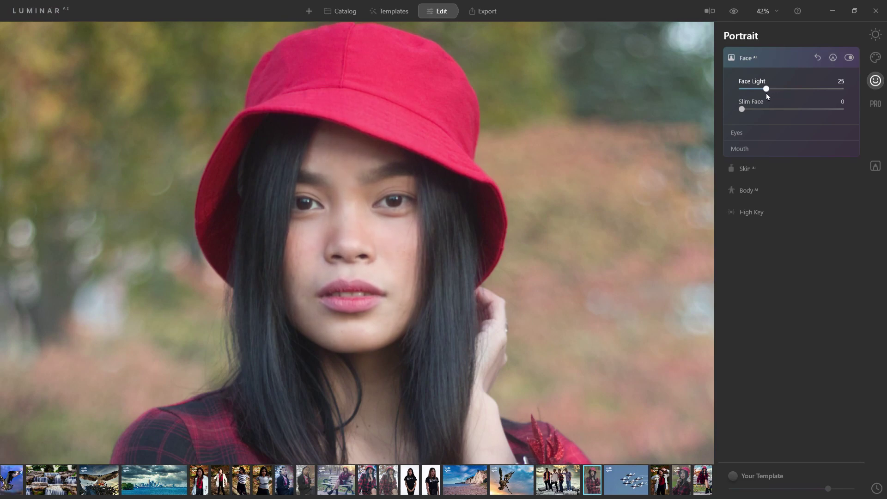
pyautogui.moveTo(742, 109)
pyautogui.mouseDown()
pyautogui.moveTo(836, 113)
pyautogui.moveTo(740, 110)
pyautogui.mouseUp()
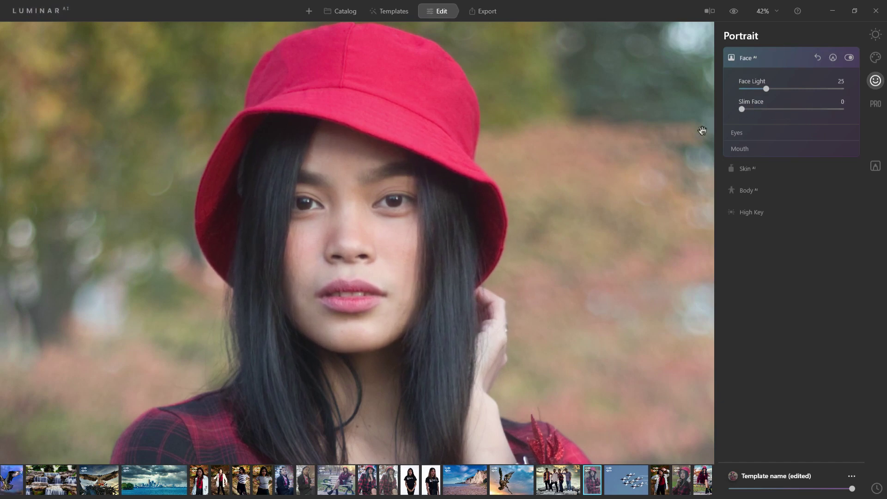
# - Try the Blue eye color with Iris Visibility around 78, then restore the Original color with Iris Visibility at 0
pyautogui.click(771, 134)
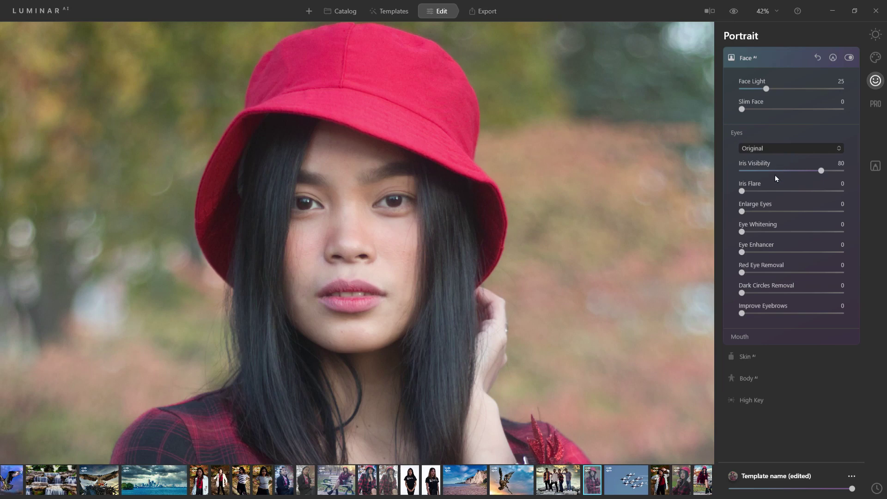
pyautogui.press('Down')
pyautogui.moveTo(821, 171)
pyautogui.mouseDown()
pyautogui.moveTo(721, 171)
pyautogui.moveTo(826, 174)
pyautogui.mouseUp()
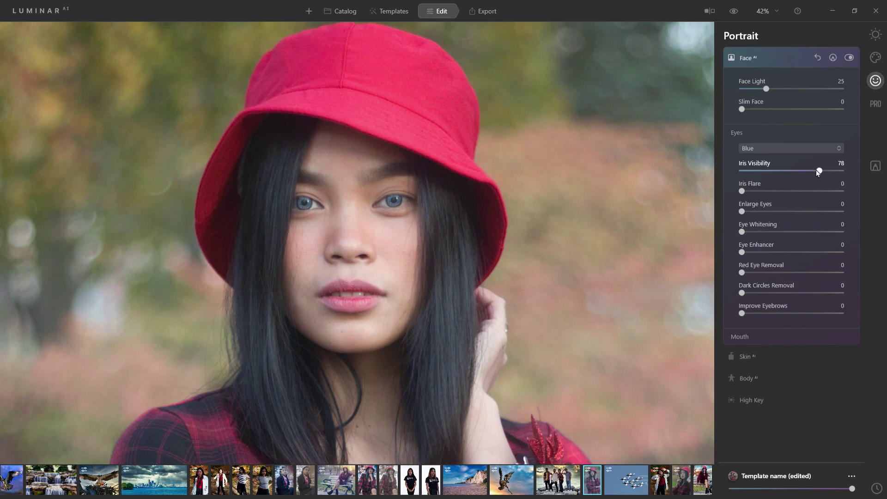
pyautogui.moveTo(816, 171); pyautogui.dragTo(745, 171)
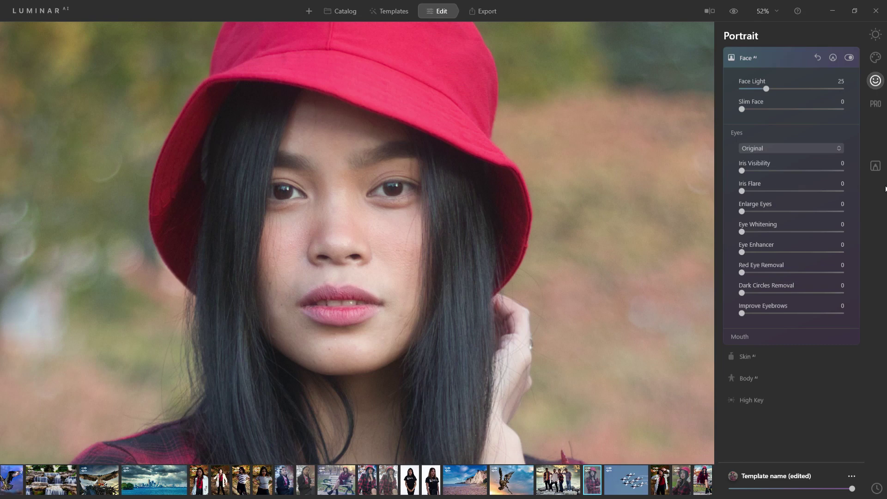
# - Set Iris Visibility to 84 and Iris Flare to 68, and try Enlarge Eyes before returning it to 0
pyautogui.moveTo(742, 170); pyautogui.dragTo(822, 177)
pyautogui.moveTo(743, 192); pyautogui.dragTo(815, 194)
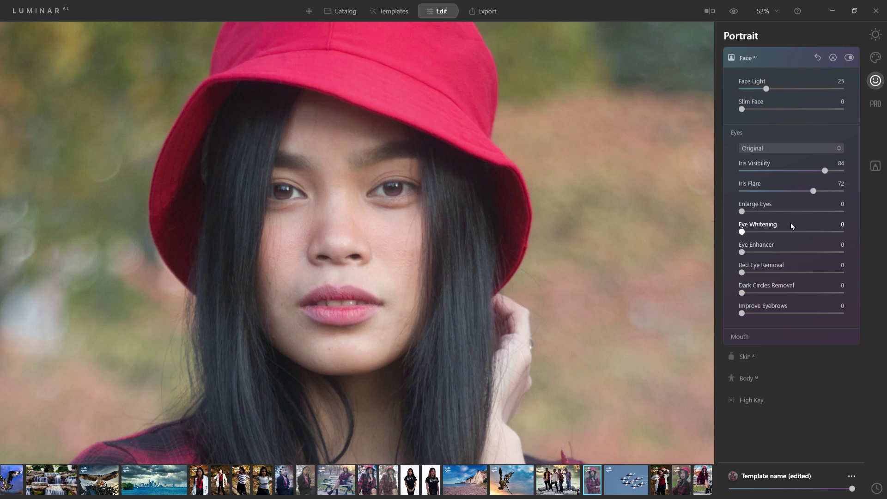
pyautogui.moveTo(742, 212)
pyautogui.mouseDown()
pyautogui.moveTo(845, 212)
pyautogui.moveTo(742, 212)
pyautogui.mouseUp()
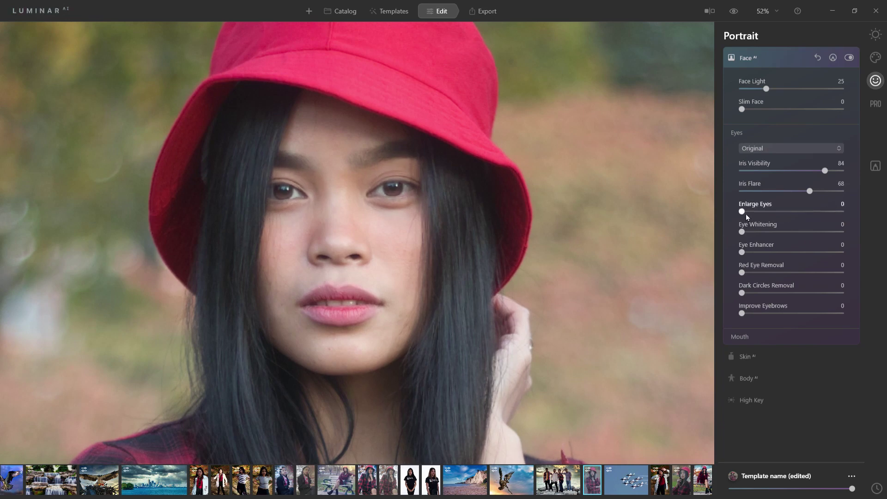
# - Set the portrait's Eye Whitening to 71 and Eye Enhancer to 72
pyautogui.moveTo(742, 231); pyautogui.dragTo(818, 232)
pyautogui.moveTo(432, 254); pyautogui.dragTo(450, 282)
pyautogui.scroll(-1, 619, 240)
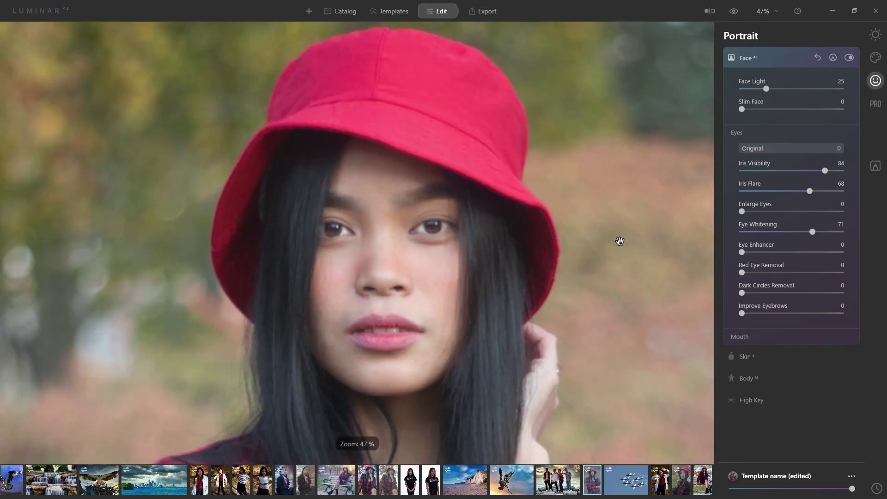
pyautogui.scroll(-1, 508, 231)
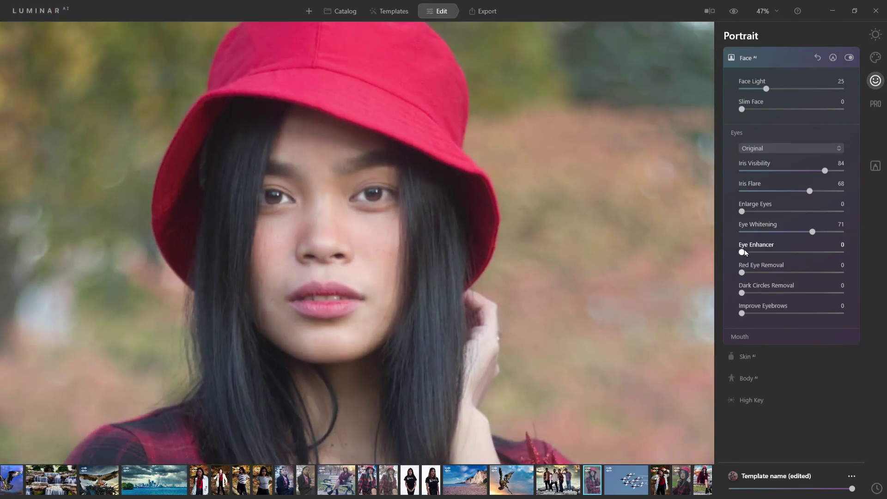
pyautogui.moveTo(742, 252); pyautogui.dragTo(813, 252)
# - Set the Mouth adjustments to Lips Saturation 62, Lips Redness 45 and Teeth Whitening 67
pyautogui.click(796, 337)
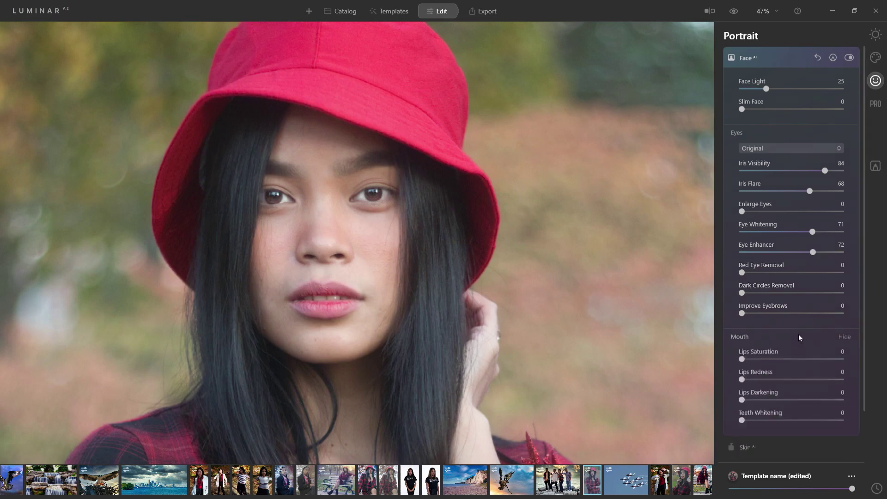
pyautogui.scroll(-1, 798, 334)
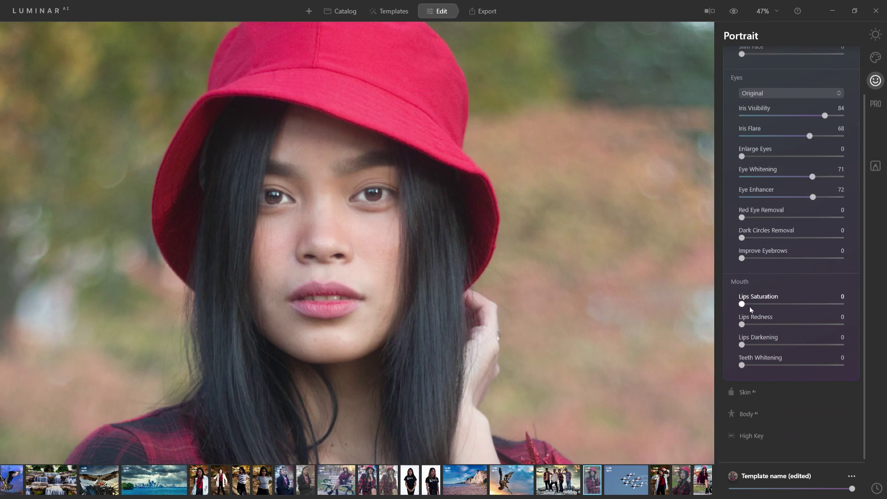
pyautogui.moveTo(752, 302); pyautogui.dragTo(806, 304)
pyautogui.moveTo(745, 325); pyautogui.dragTo(789, 325)
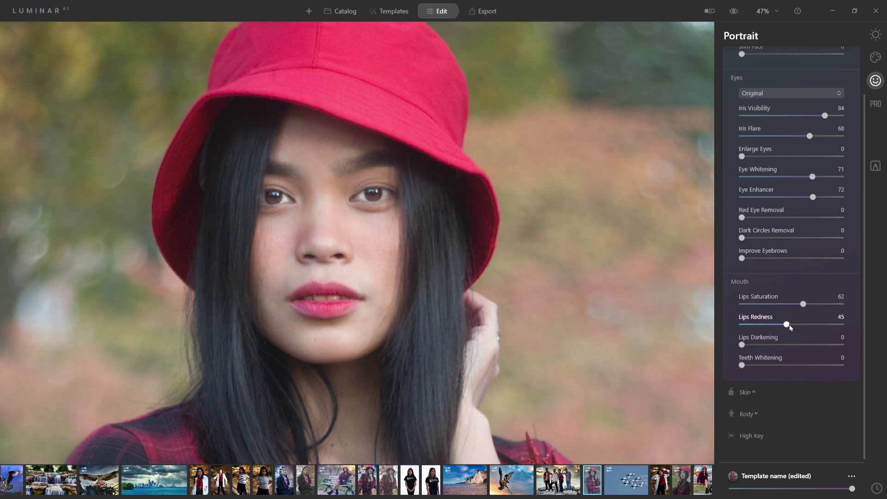
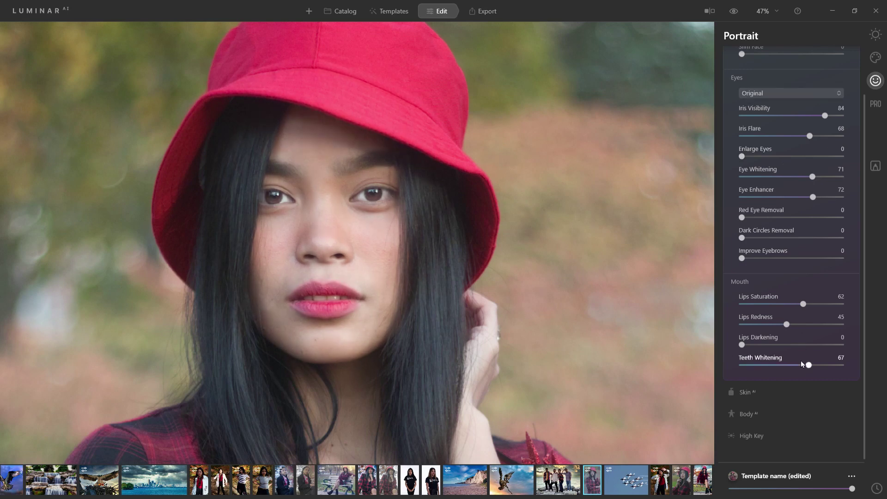
# - Try Skin AI at full strength, settle on Amount 18, and raise Shine Removal to its maximum
pyautogui.click(776, 392)
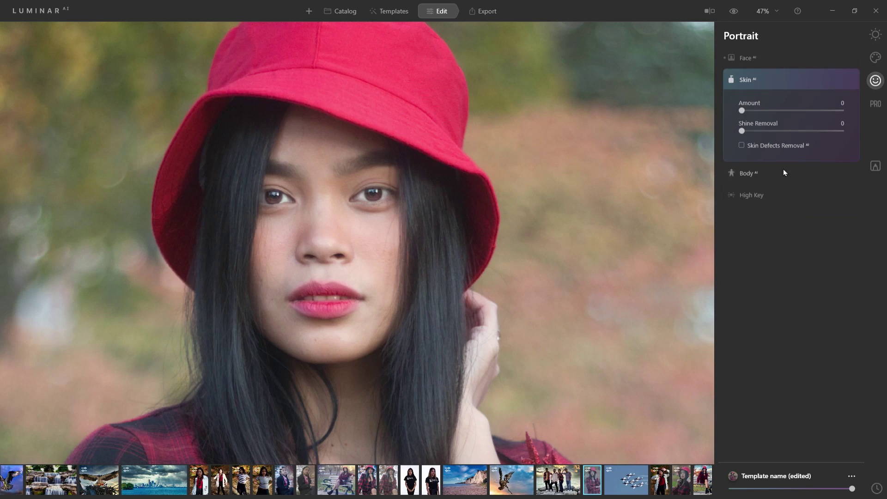
pyautogui.scroll(1, 464, 232)
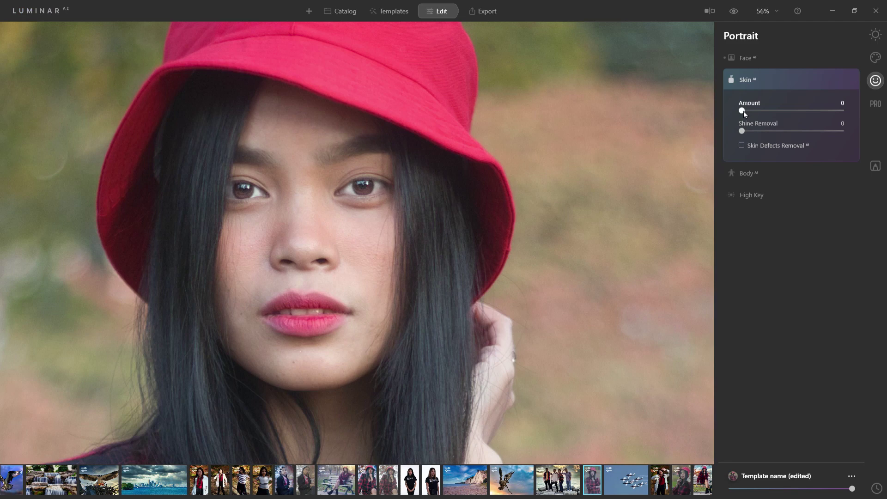
pyautogui.moveTo(744, 111); pyautogui.dragTo(849, 112)
pyautogui.moveTo(840, 111); pyautogui.dragTo(795, 111)
pyautogui.moveTo(794, 111); pyautogui.dragTo(764, 111)
pyautogui.moveTo(765, 110)
pyautogui.mouseDown()
pyautogui.moveTo(739, 113)
pyautogui.moveTo(759, 110)
pyautogui.mouseUp()
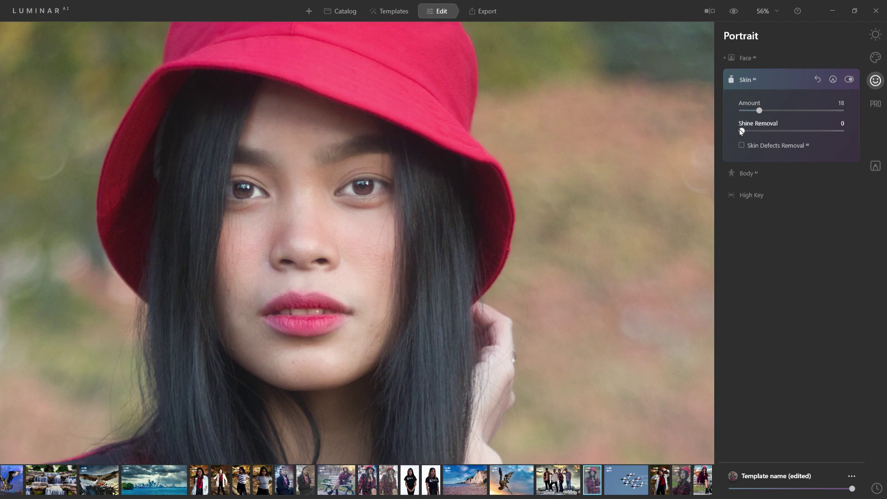
pyautogui.moveTo(743, 132)
pyautogui.mouseDown()
pyautogui.moveTo(860, 137)
pyautogui.moveTo(755, 134)
pyautogui.mouseUp()
pyautogui.moveTo(755, 134); pyautogui.dragTo(862, 133)
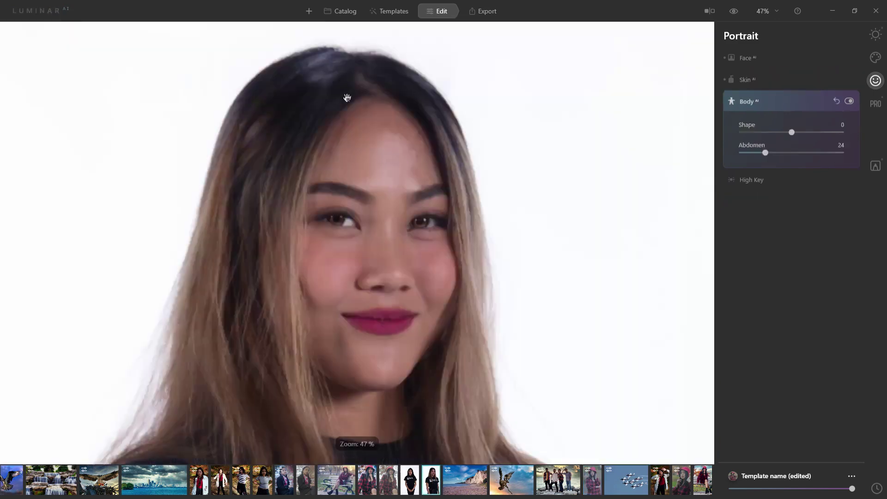
# - Set the Skin AI Amount and Shine Removal to 0 on the portrait with the white background
pyautogui.click(767, 101)
pyautogui.click(751, 81)
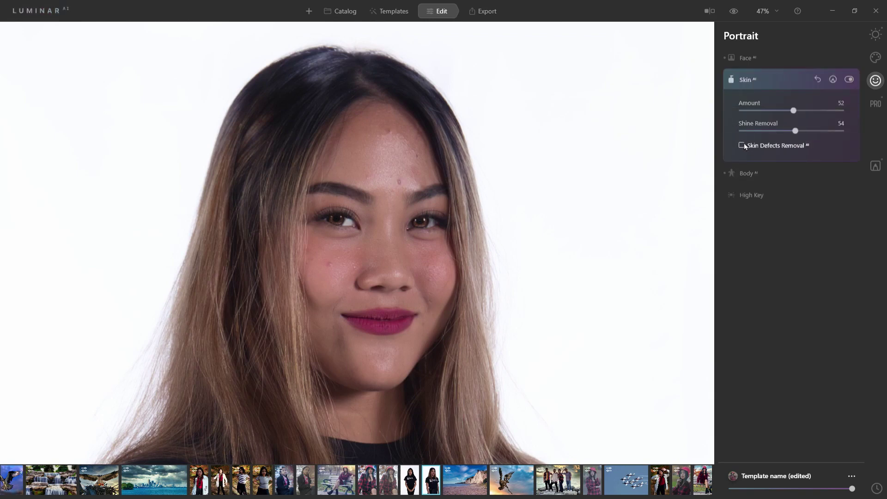
pyautogui.moveTo(794, 111); pyautogui.dragTo(722, 113)
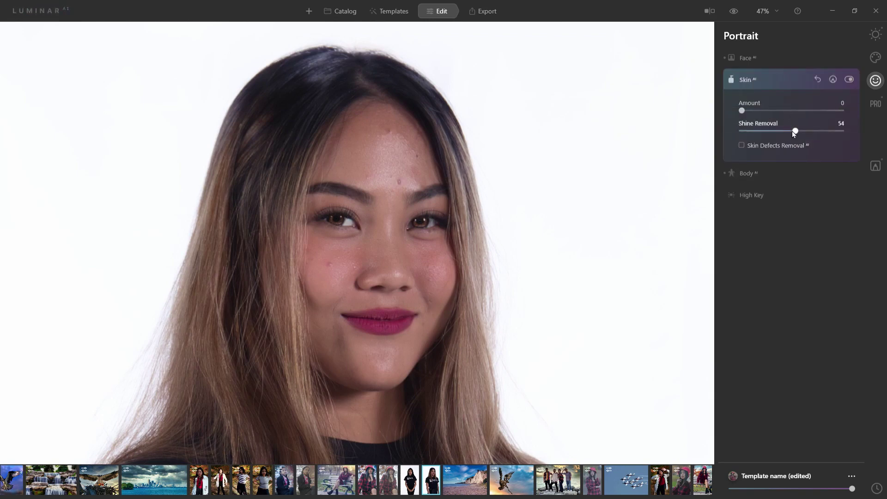
pyautogui.moveTo(795, 131); pyautogui.dragTo(735, 132)
pyautogui.scroll(2, 437, 209)
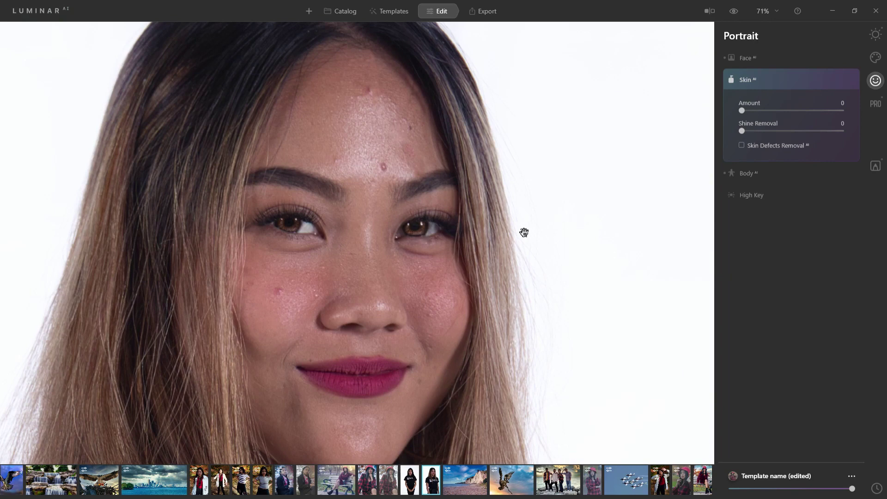
pyautogui.moveTo(493, 236)
pyautogui.mouseDown()
pyautogui.moveTo(527, 213)
pyautogui.moveTo(505, 229)
pyautogui.mouseUp()
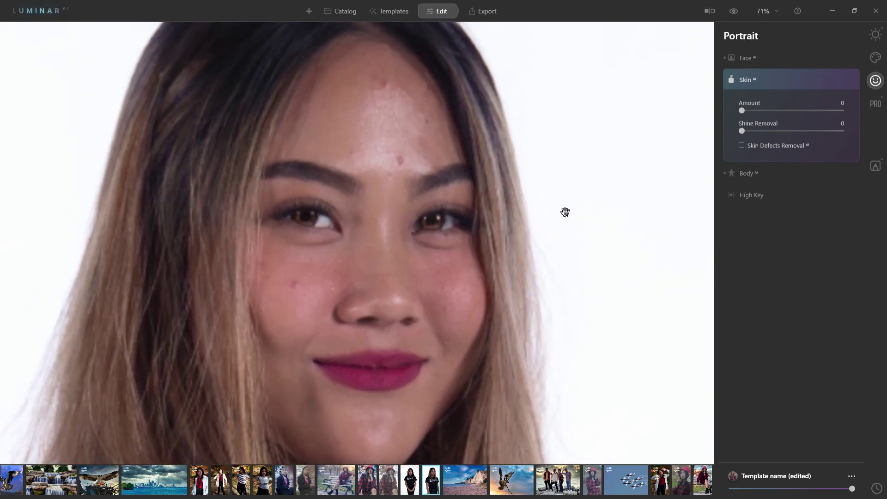
# - Lower Iris Visibility to 3 in Face AI and enable Skin Defects Removal in Skin AI
pyautogui.click(758, 57)
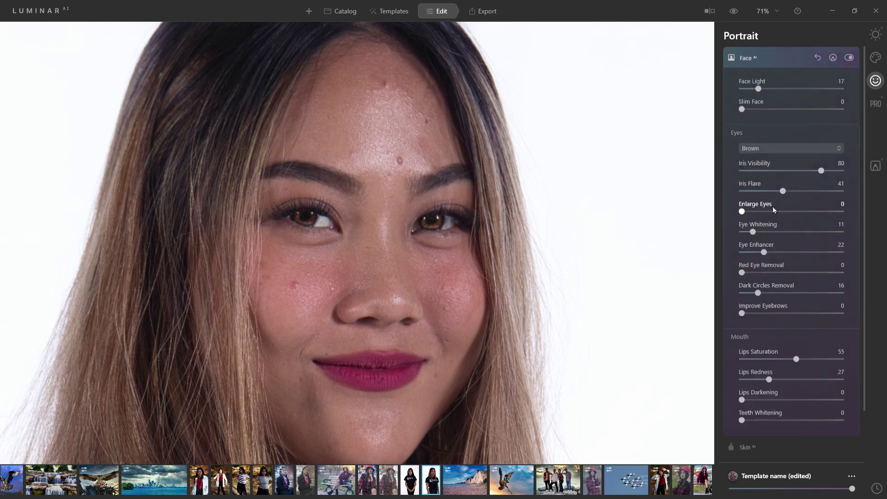
pyautogui.moveTo(818, 171); pyautogui.dragTo(749, 172)
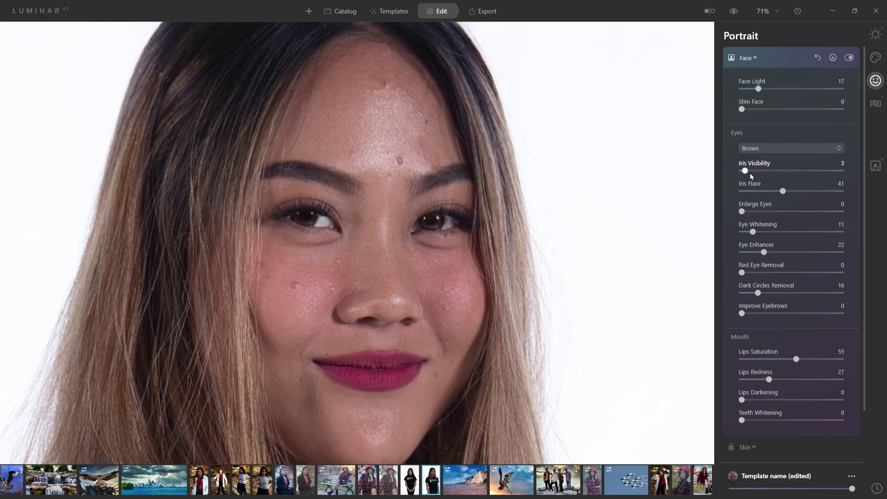
pyautogui.click(764, 58)
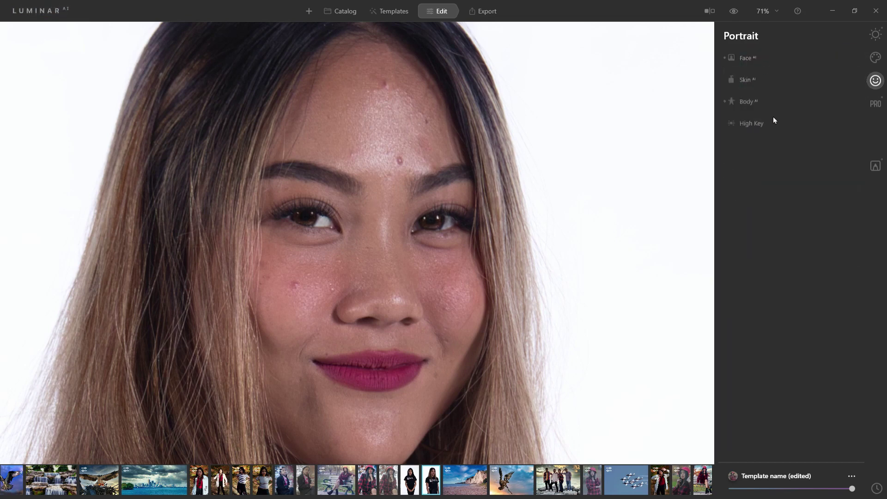
pyautogui.click(747, 79)
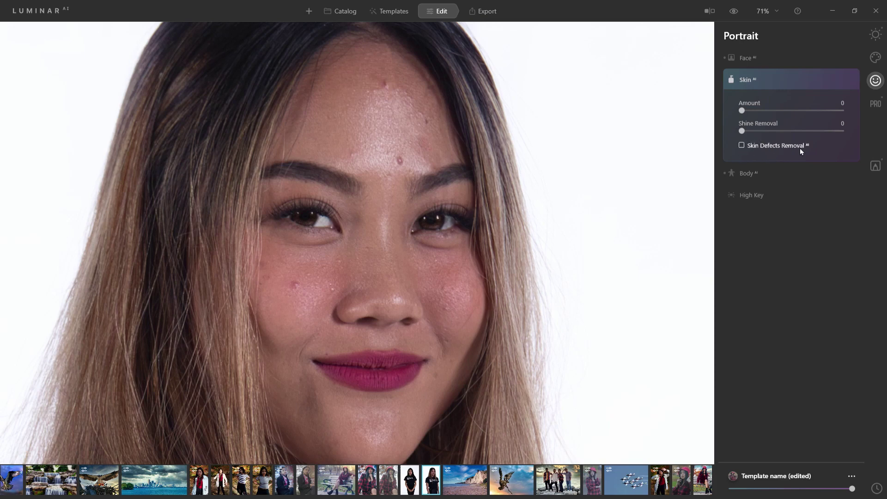
pyautogui.click(742, 145)
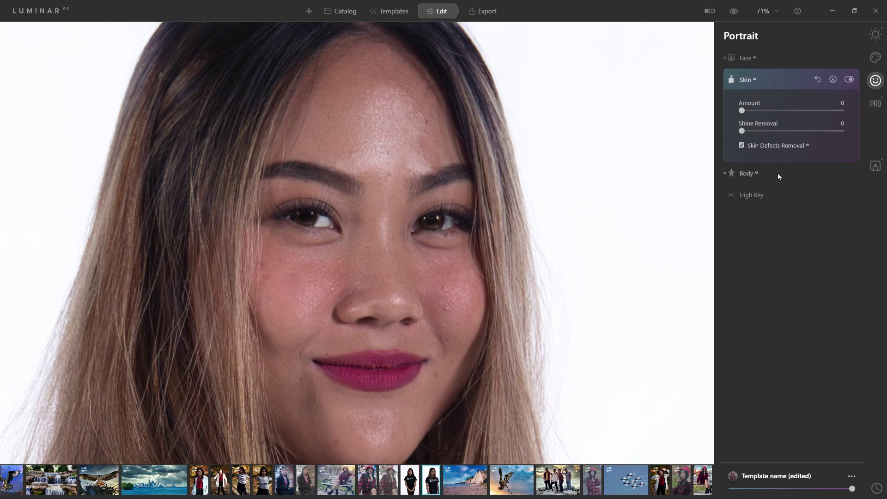
# - Turn off Skin Defects Removal in Skin AI on the close-up portrait
pyautogui.scroll(2, 457, 160)
pyautogui.scroll(3, 429, 162)
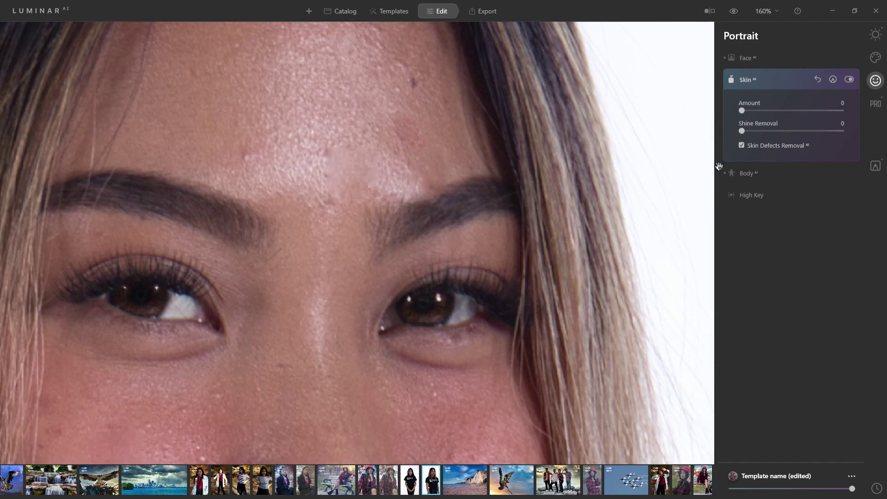
pyautogui.click(742, 146)
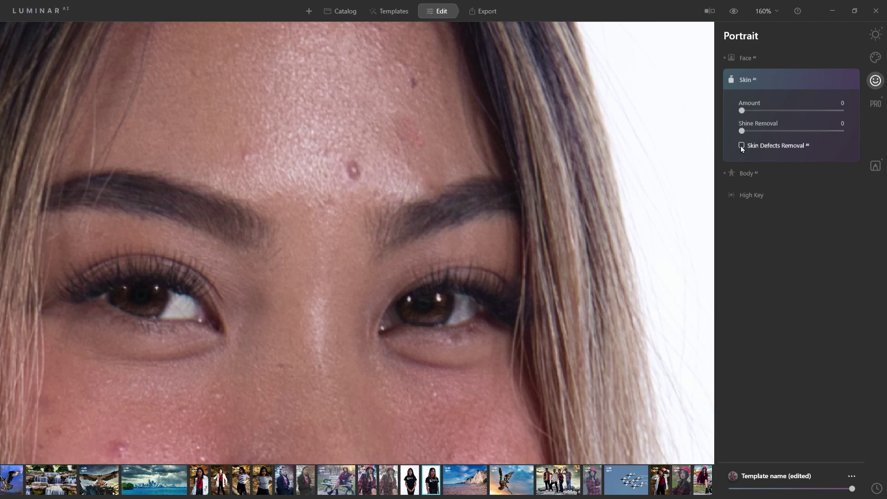
# - Use Clone & Stamp with Radius 35 to cover the mole above the eyebrows with clean forehead skin
pyautogui.click(874, 104)
pyautogui.click(775, 143)
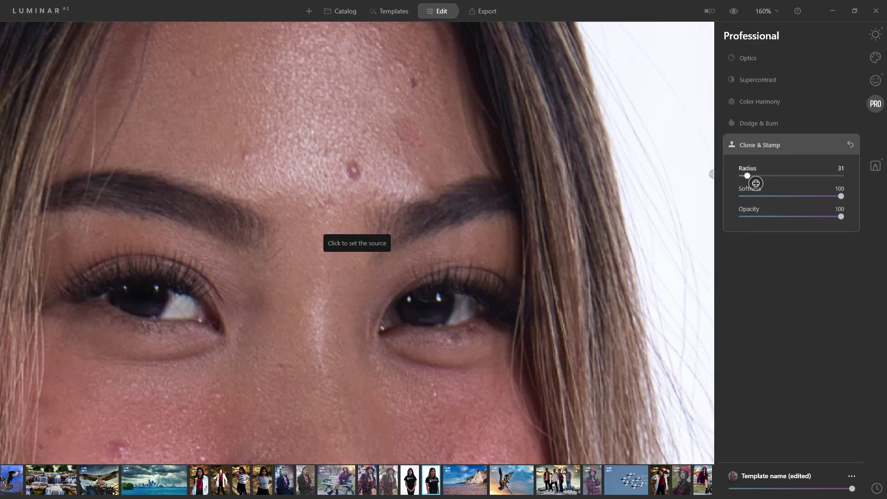
pyautogui.moveTo(756, 183); pyautogui.dragTo(757, 184)
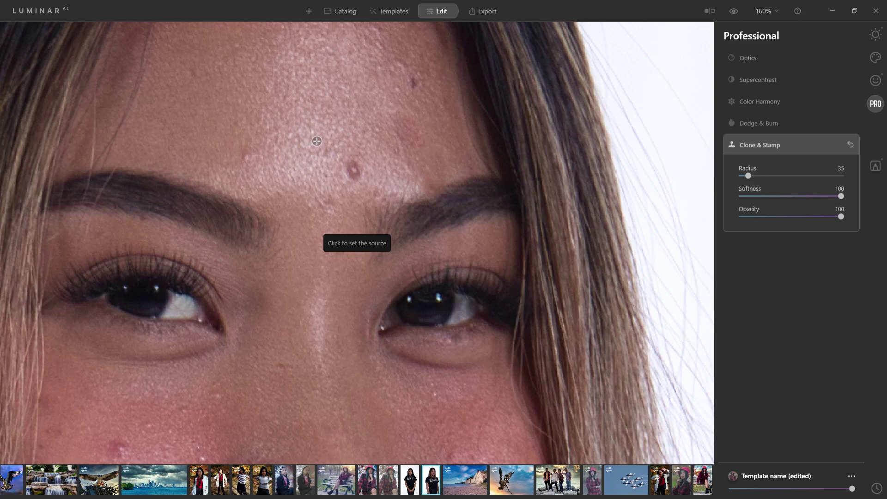
pyautogui.click(317, 141)
pyautogui.moveTo(355, 174); pyautogui.dragTo(365, 191)
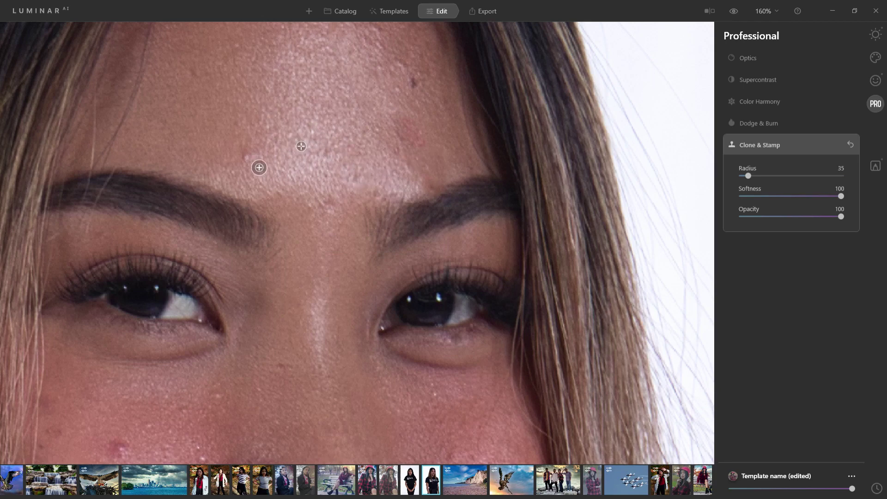
# - Sample clean skin and clone it over the small dark spot on the upper forehead near the hairline
pyautogui.keyDown('alt'); pyautogui.click(435, 96); pyautogui.keyUp('alt')
pyautogui.moveTo(420, 69); pyautogui.dragTo(426, 85)
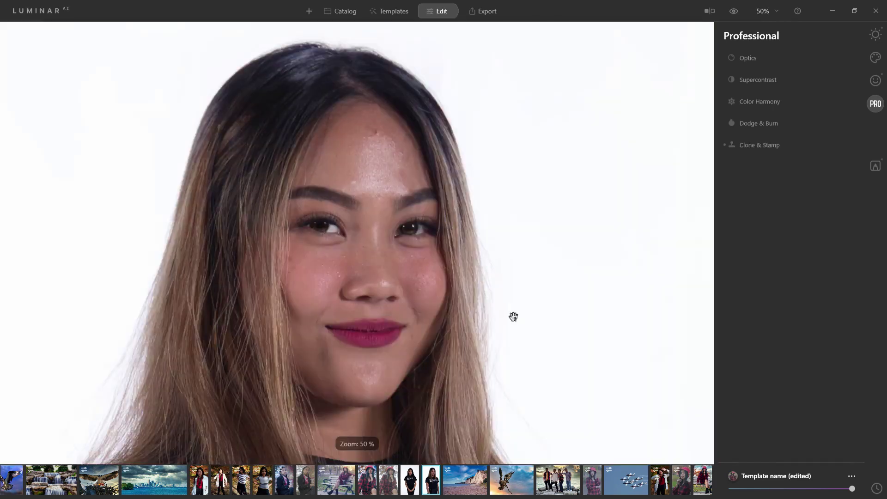
pyautogui.scroll(1, 514, 317)
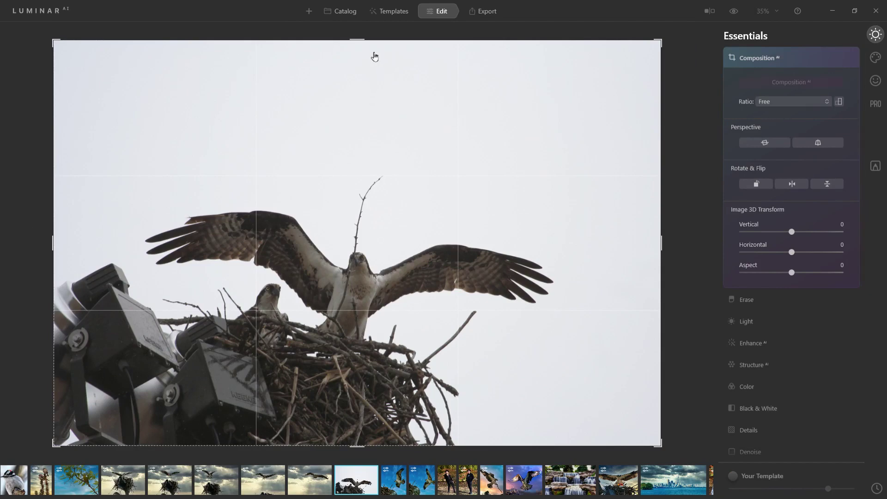
# - Crop the osprey photo with a free ratio, trimming empty sky from its upper and right edges
pyautogui.moveTo(361, 47); pyautogui.dragTo(361, 93)
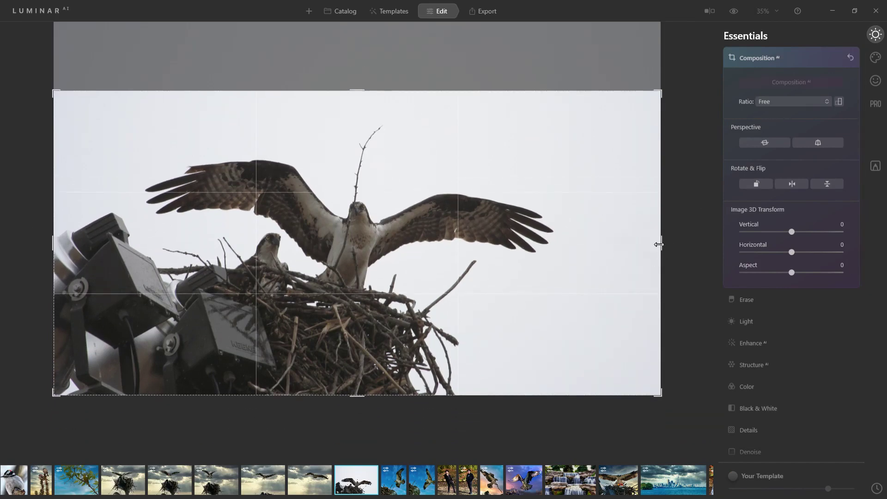
pyautogui.moveTo(657, 242); pyautogui.dragTo(643, 248)
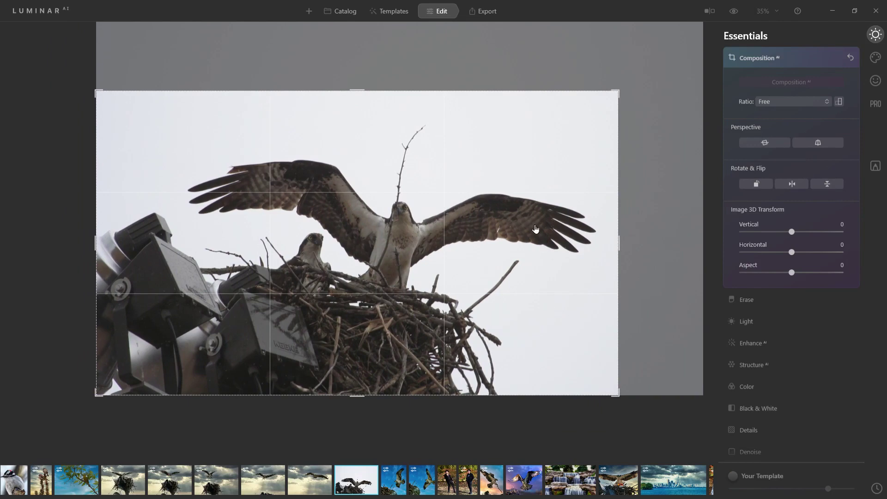
pyautogui.press('Return')
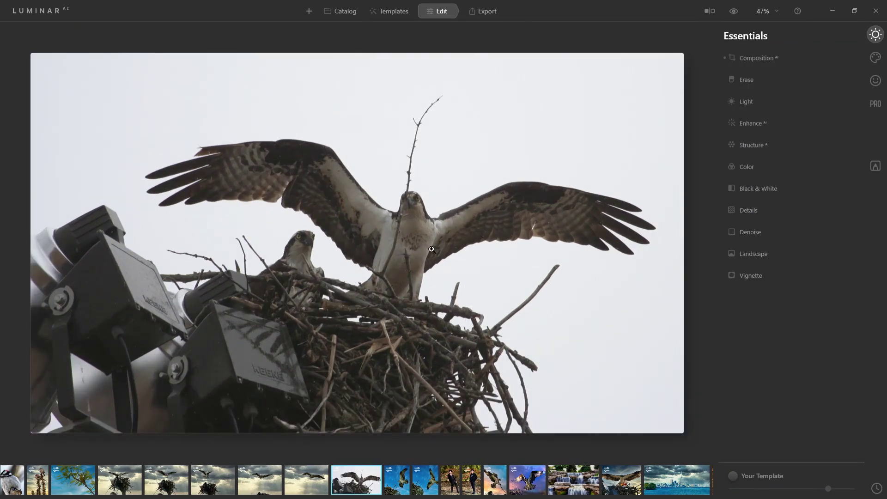
# - Mark the long twig above the osprey's head with the Erase tool at Brush Radius 20 and erase it
pyautogui.click(460, 159)
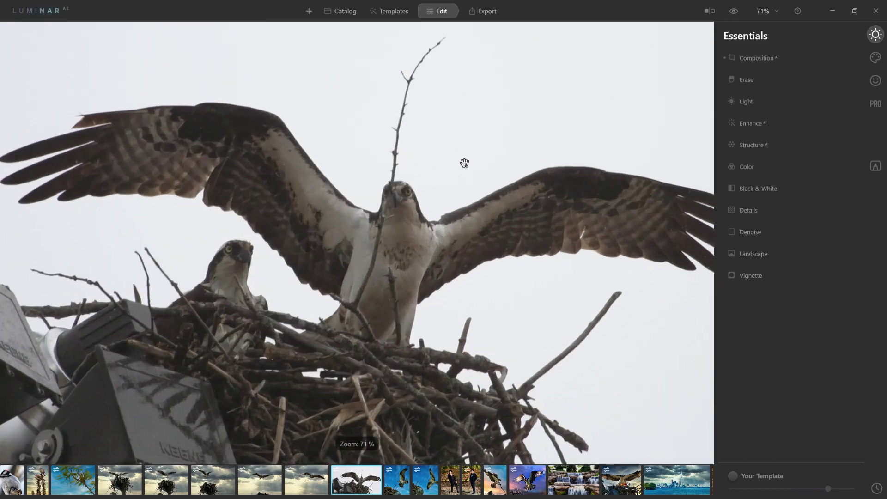
pyautogui.click(751, 79)
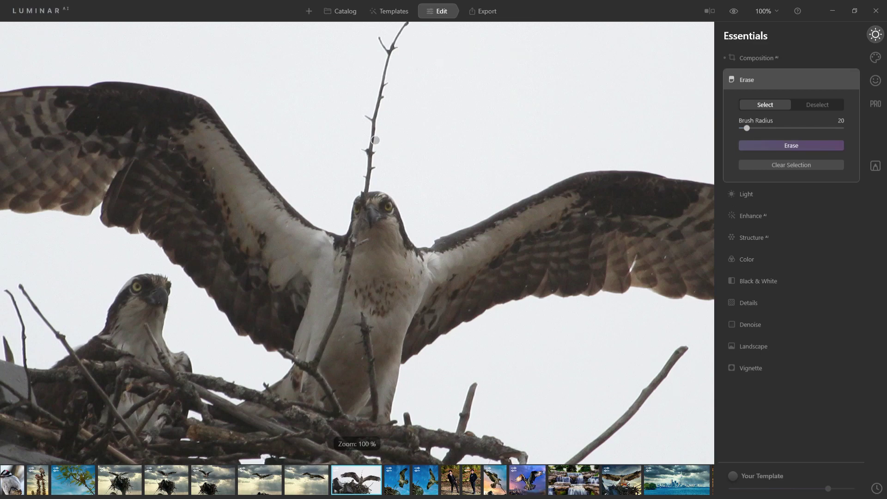
pyautogui.scroll(4, 427, 182)
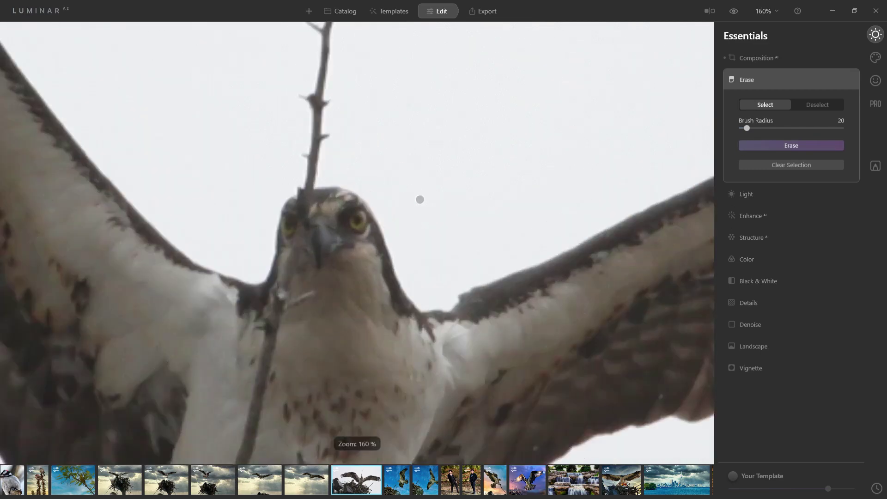
pyautogui.moveTo(341, 158); pyautogui.dragTo(340, 334)
pyautogui.scroll(1, 341, 334)
pyautogui.scroll(5, 332, 301)
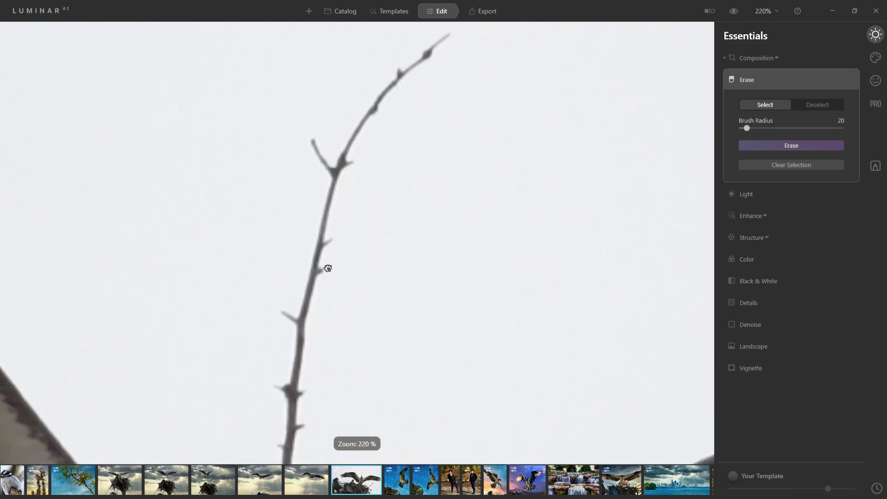
pyautogui.scroll(1, 392, 180)
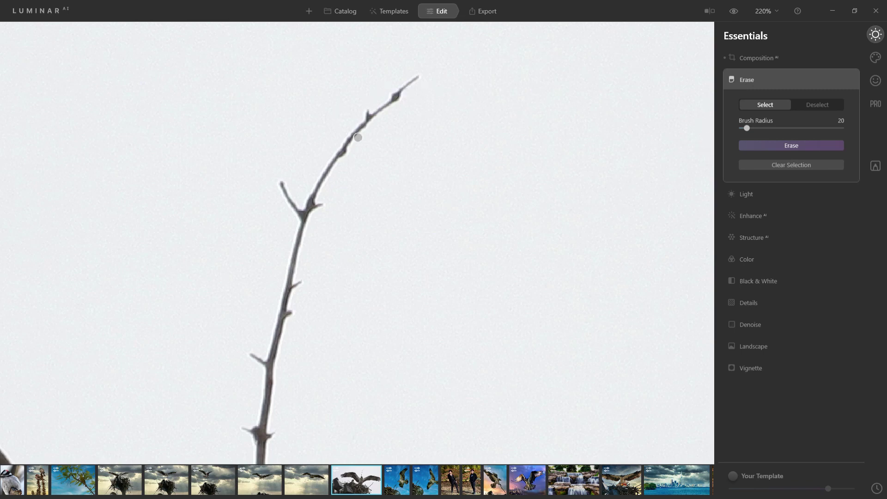
pyautogui.moveTo(419, 78)
pyautogui.mouseDown()
pyautogui.moveTo(337, 168)
pyautogui.moveTo(283, 186)
pyautogui.moveTo(298, 214)
pyautogui.moveTo(282, 305)
pyautogui.mouseUp()
pyautogui.scroll(-2, 298, 215)
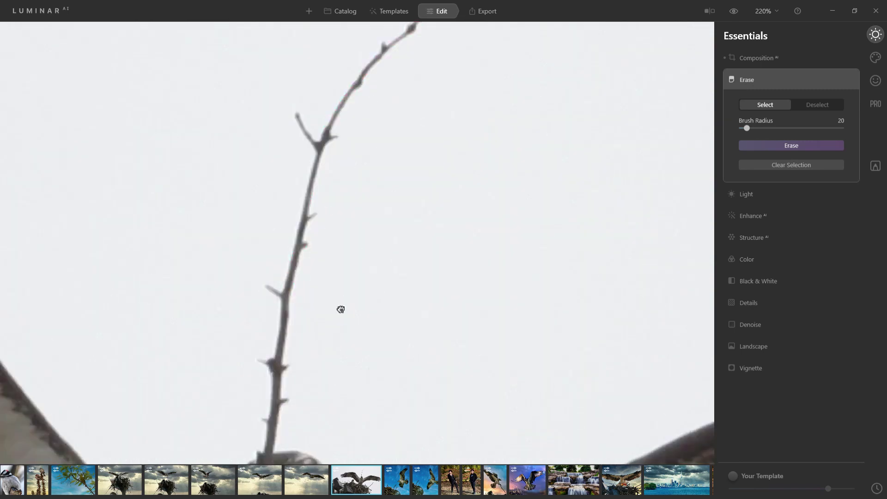
pyautogui.scroll(-2, 341, 309)
pyautogui.scroll(-2, 487, 240)
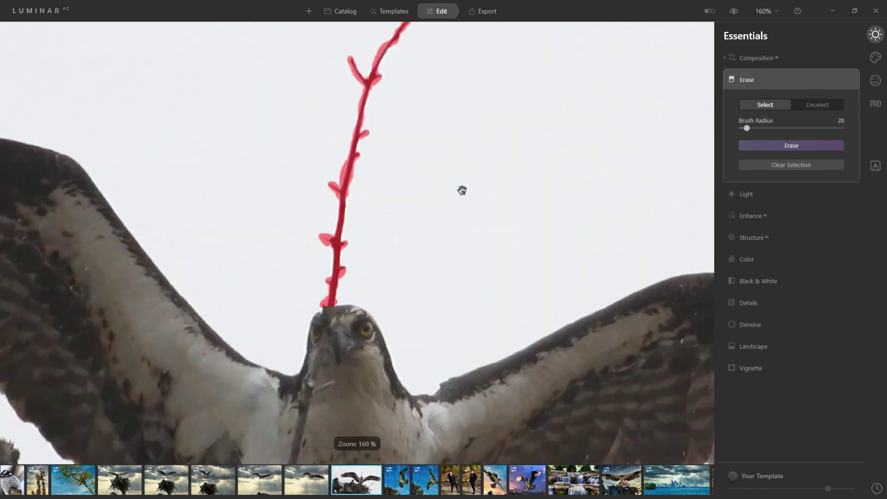
pyautogui.moveTo(462, 190); pyautogui.dragTo(431, 248)
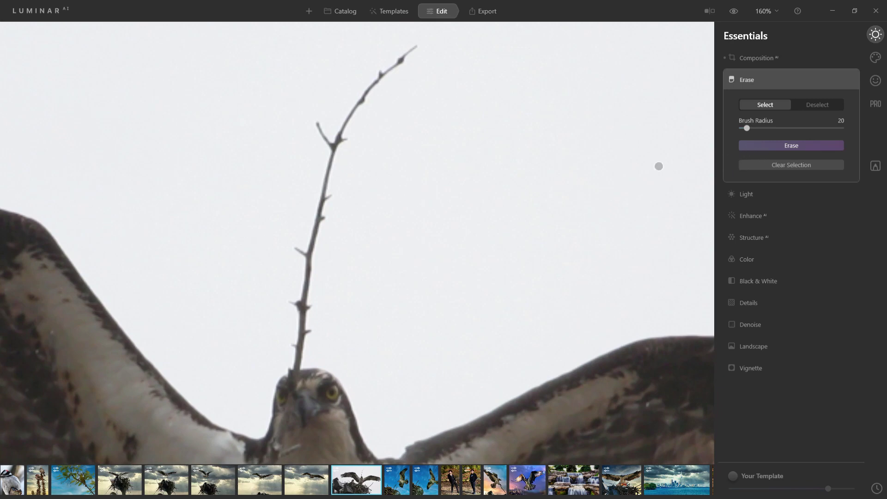
pyautogui.click(794, 148)
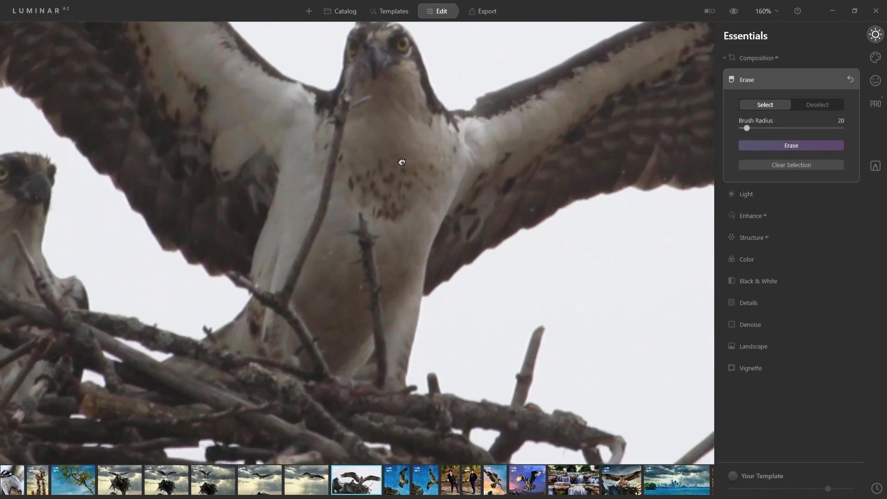
# - Mark the branch running down the osprey's chest from the neck to the nest and erase it
pyautogui.scroll(3, 351, 282)
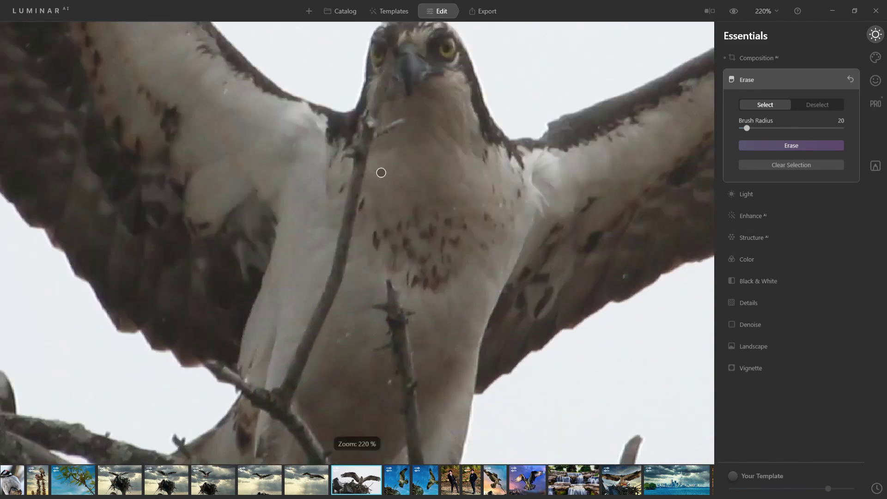
pyautogui.click(400, 122)
pyautogui.moveTo(400, 127)
pyautogui.mouseDown()
pyautogui.moveTo(375, 145)
pyautogui.moveTo(373, 122)
pyautogui.moveTo(358, 156)
pyautogui.moveTo(373, 165)
pyautogui.moveTo(343, 259)
pyautogui.mouseUp()
pyautogui.scroll(-3, 347, 219)
pyautogui.moveTo(347, 219)
pyautogui.mouseDown()
pyautogui.moveTo(330, 265)
pyautogui.moveTo(319, 271)
pyautogui.moveTo(327, 278)
pyautogui.moveTo(300, 346)
pyautogui.mouseUp()
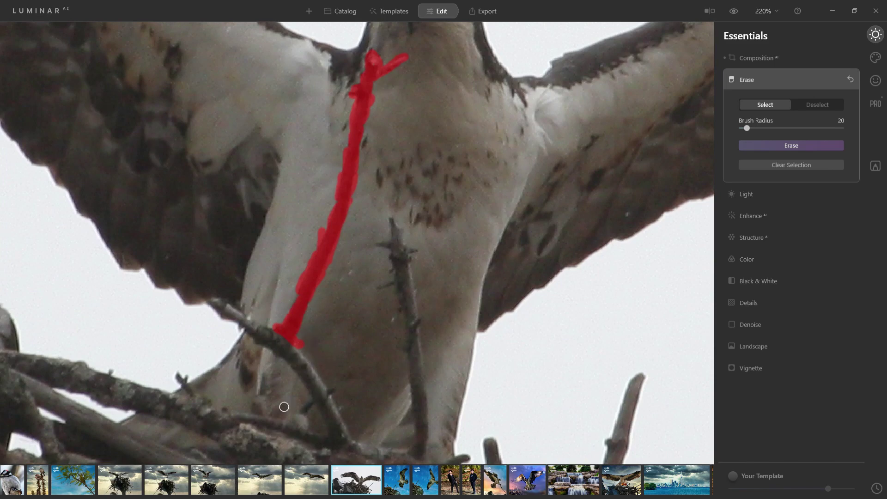
pyautogui.click(791, 145)
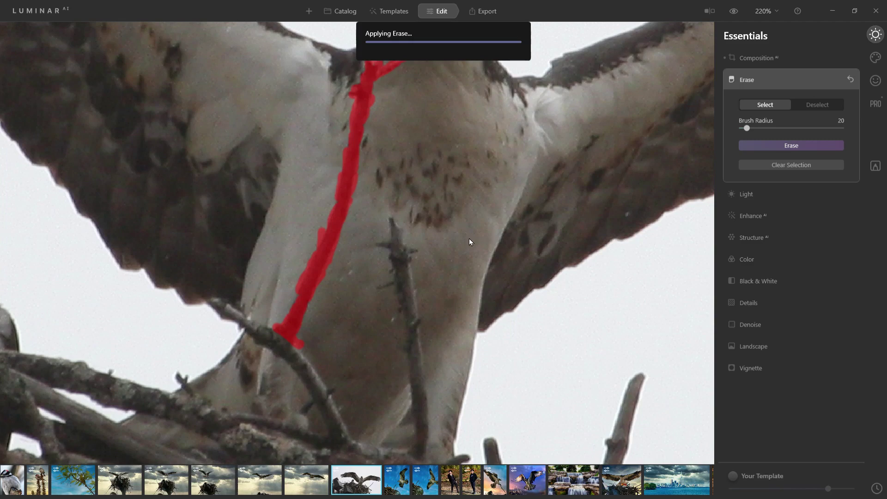
# - Increase the Erase Brush Radius to 44, mark the short twig in front of the osprey's belly and erase it
pyautogui.scroll(-10, 392, 248)
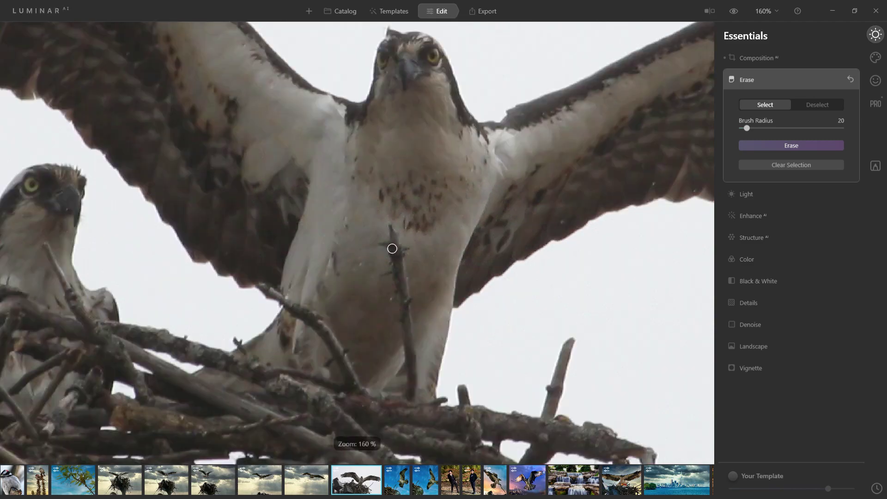
pyautogui.scroll(4, 470, 256)
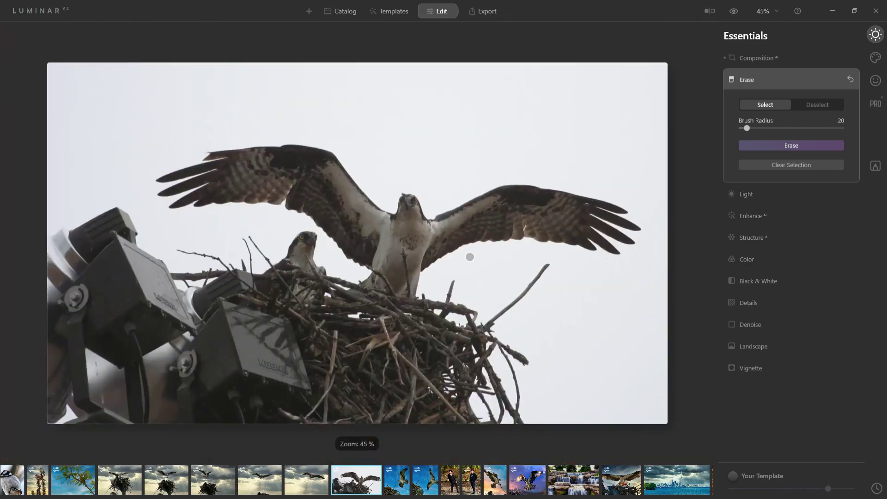
pyautogui.scroll(10, 470, 257)
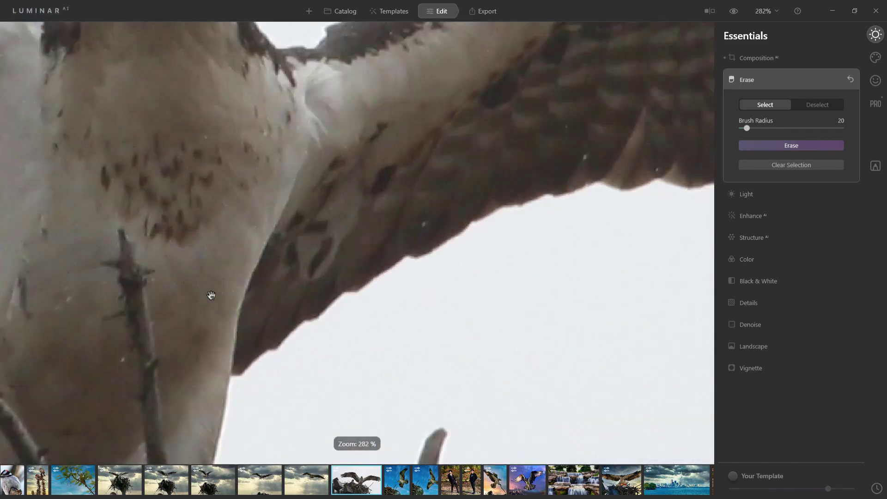
pyautogui.moveTo(208, 297); pyautogui.dragTo(310, 135)
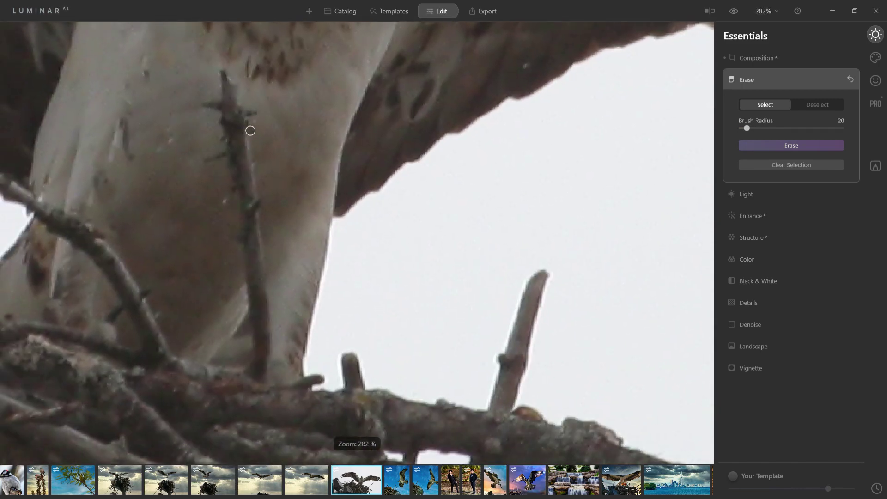
pyautogui.press(']')
pyautogui.press(']')
pyautogui.press(']')
pyautogui.press(']')
pyautogui.moveTo(218, 73)
pyautogui.mouseDown()
pyautogui.moveTo(246, 116)
pyautogui.moveTo(218, 114)
pyautogui.moveTo(266, 125)
pyautogui.moveTo(237, 130)
pyautogui.moveTo(250, 176)
pyautogui.moveTo(253, 138)
pyautogui.moveTo(225, 167)
pyautogui.moveTo(248, 169)
pyautogui.moveTo(252, 251)
pyautogui.moveTo(272, 272)
pyautogui.mouseUp()
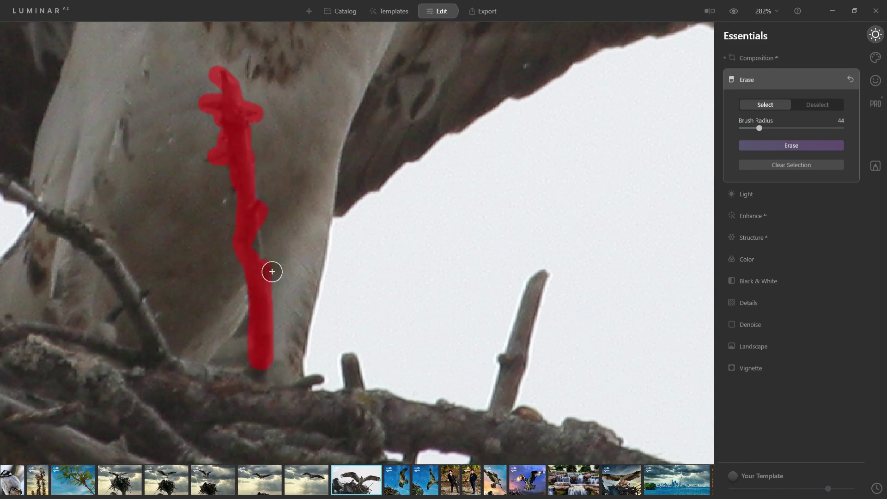
pyautogui.click(793, 146)
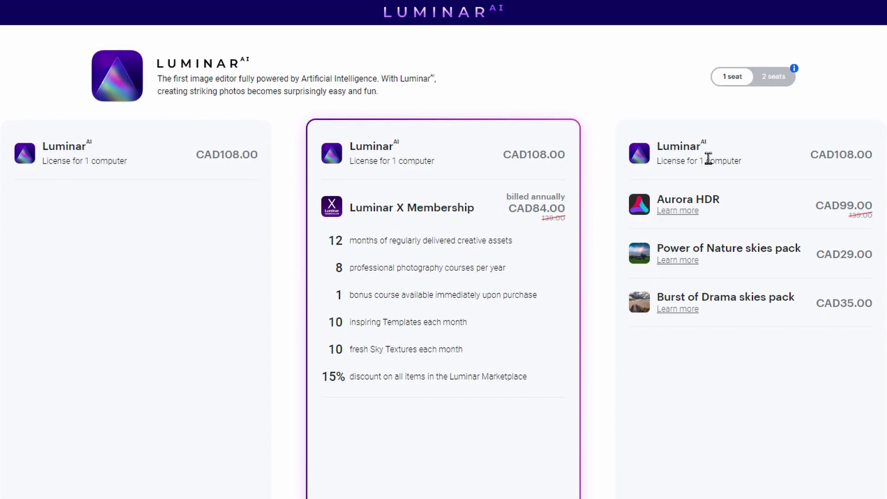
# - Compare the Luminar AI license prices for 2 seats and for 1 seat on the purchase page
pyautogui.click(789, 81)
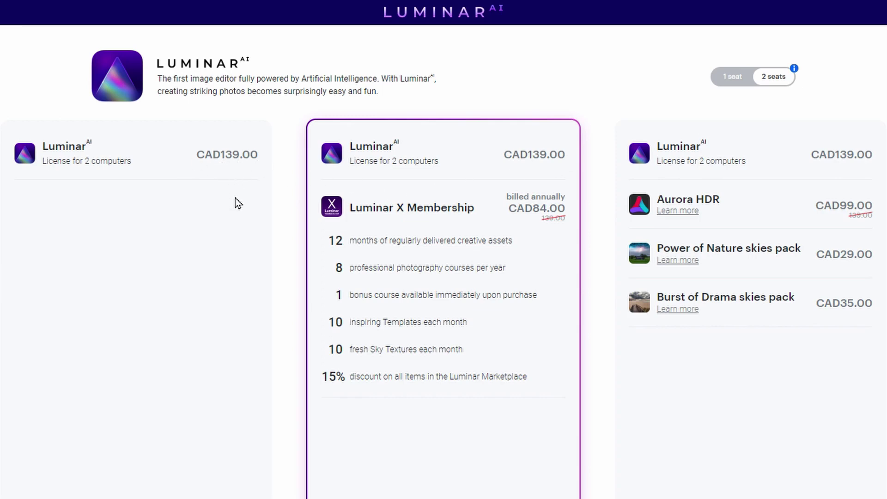
pyautogui.click(742, 83)
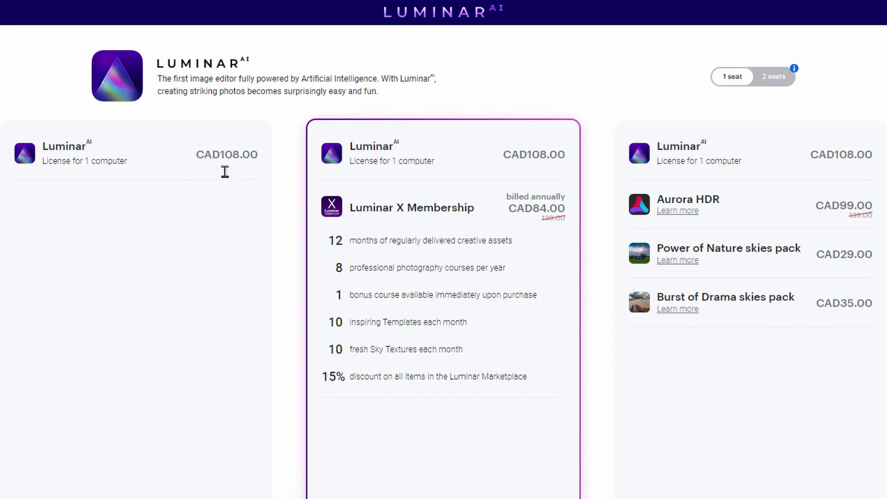